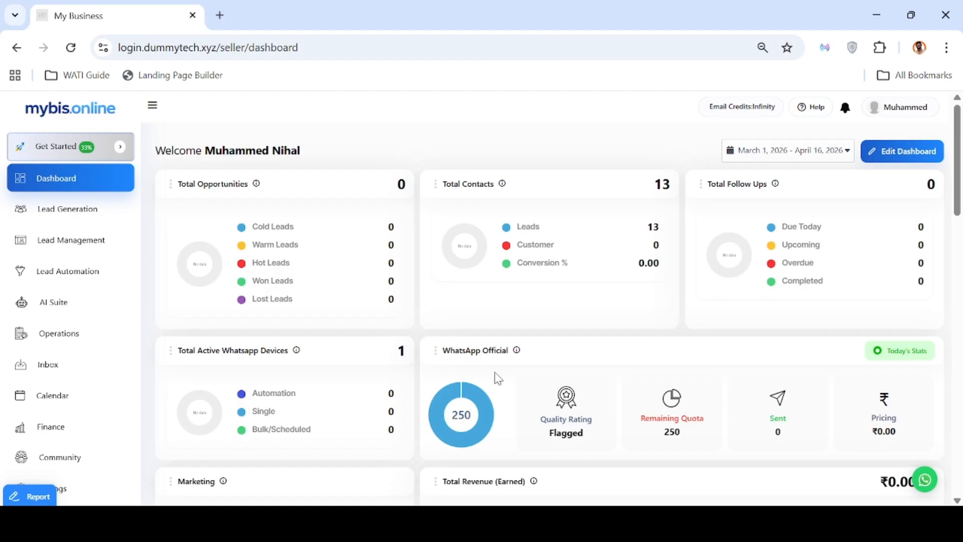
Open the Shop Setup page in the Lead Generation section.
click(100, 210)
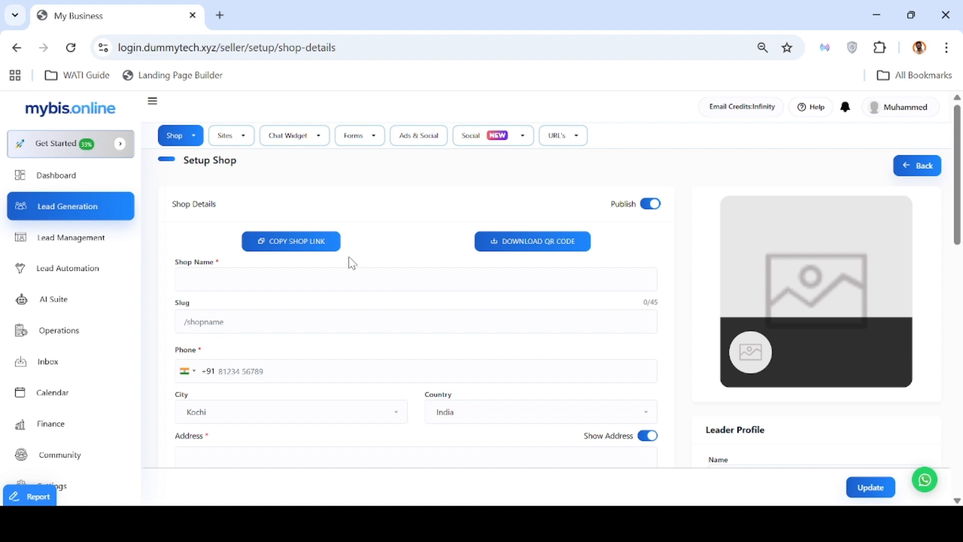
click(192, 138)
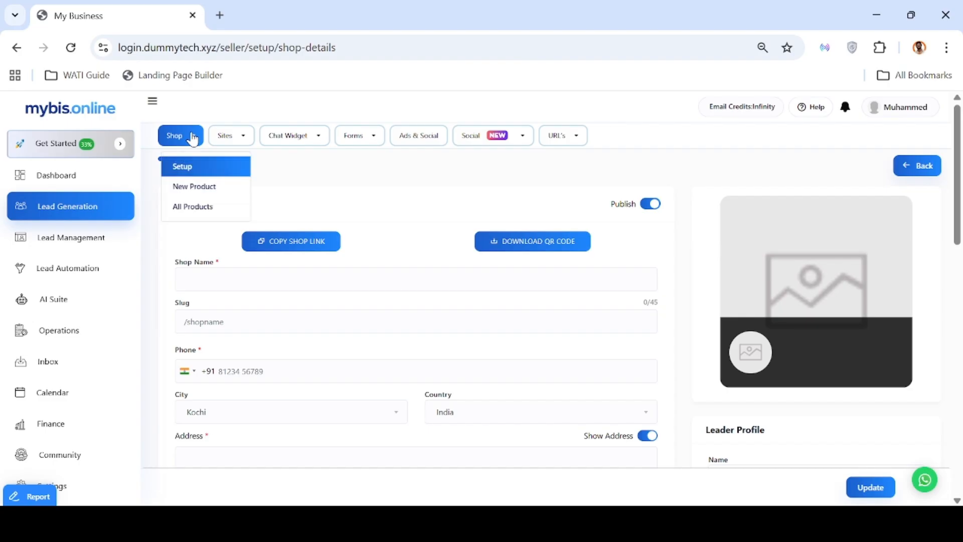
click(199, 207)
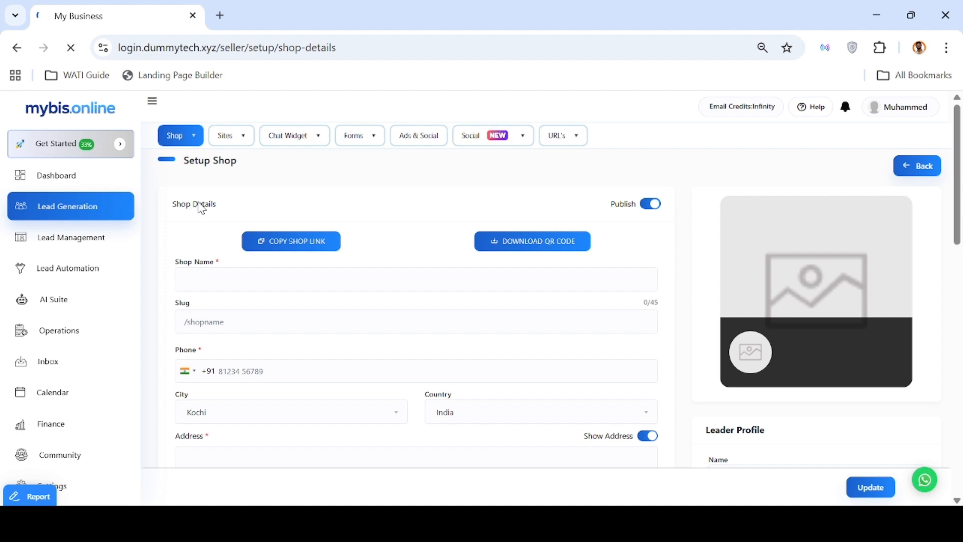
click(194, 143)
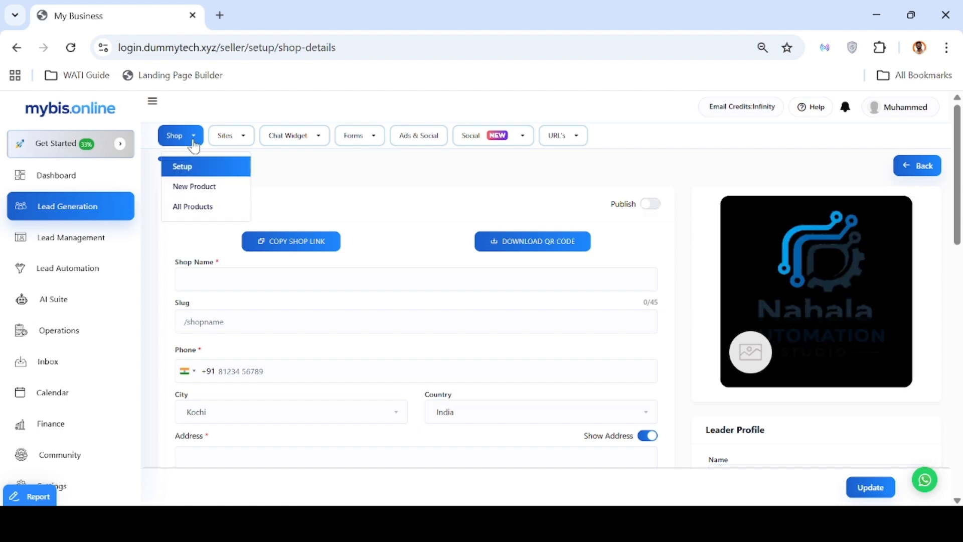
click(208, 167)
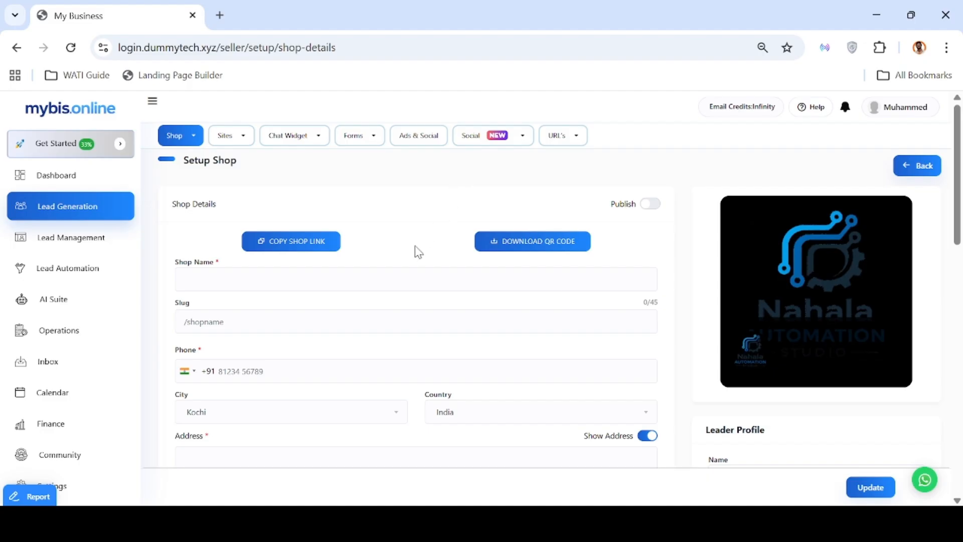
Set the shop name to "Sound Craft" and its slug to "soundcraft-music".
click(391, 282)
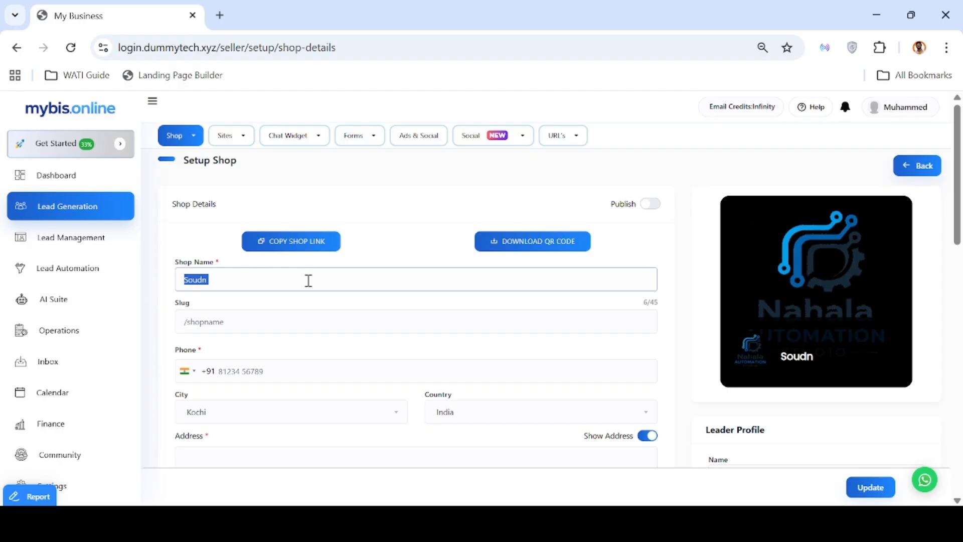
text(Sound Craft)
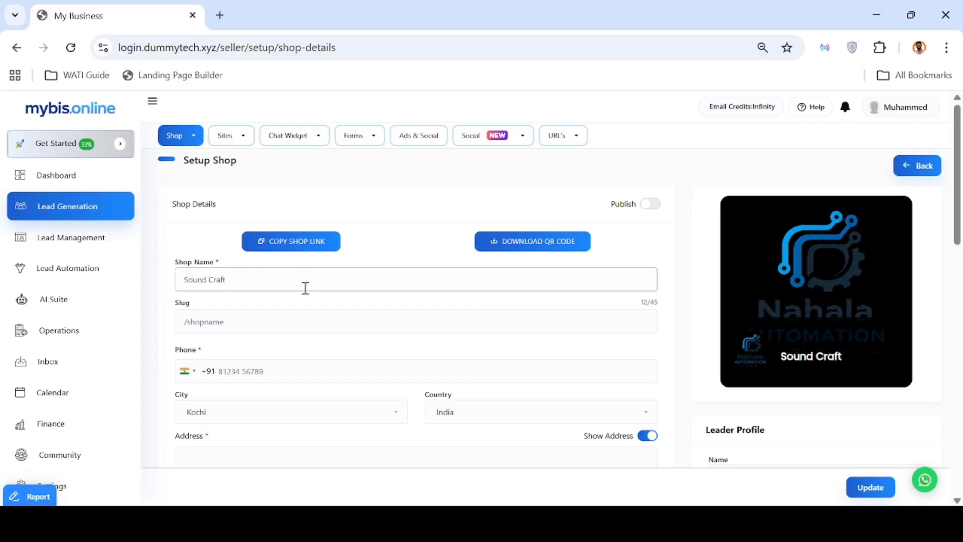
click(300, 320)
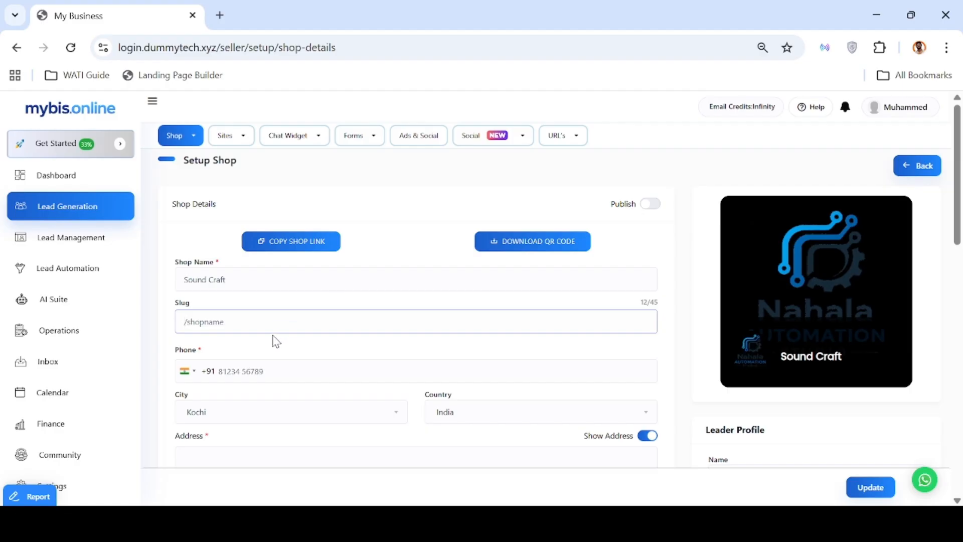
text(soundcraft-)
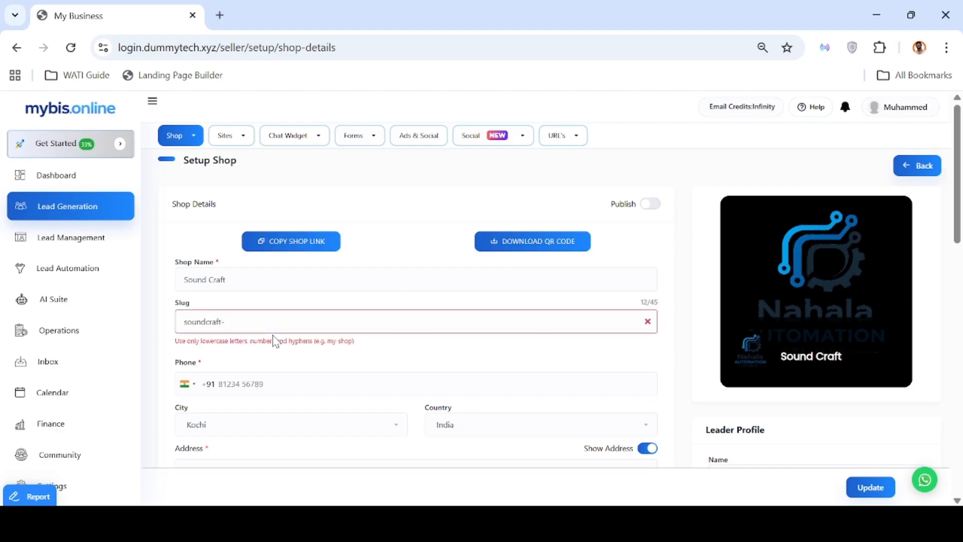
text(music)
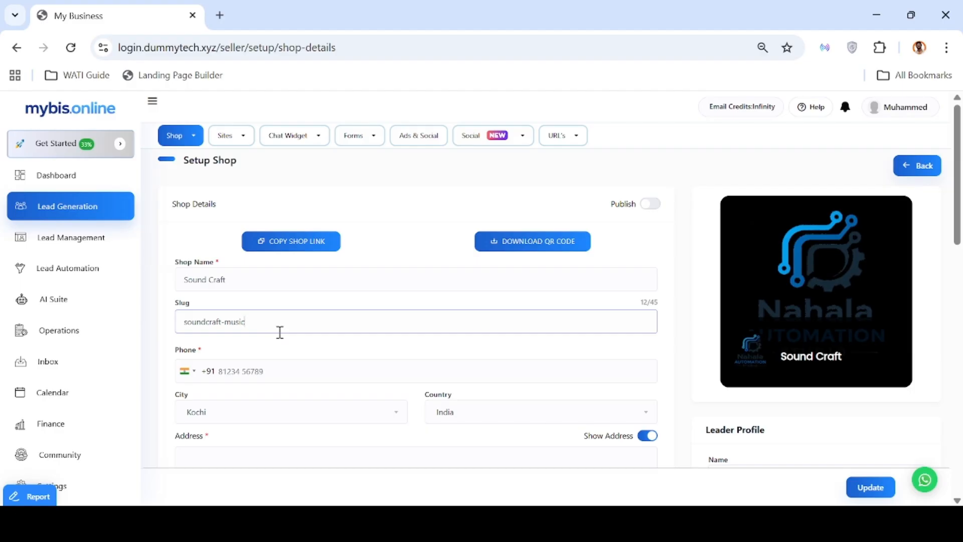
Enter the shop's phone number and fill in its address in the shop details.
scroll(432, 354, down, 1)
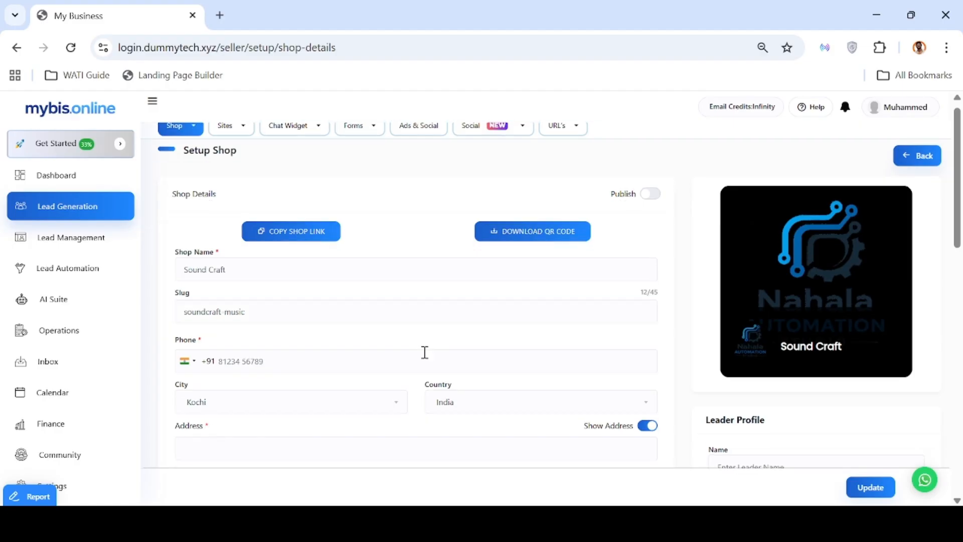
click(424, 356)
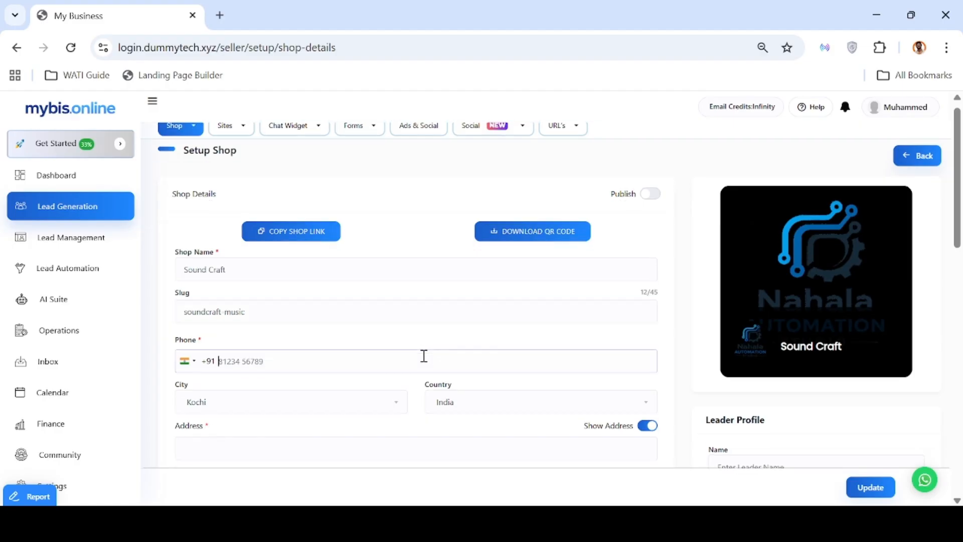
key(ctrl+v)
scroll(378, 400, down, 1)
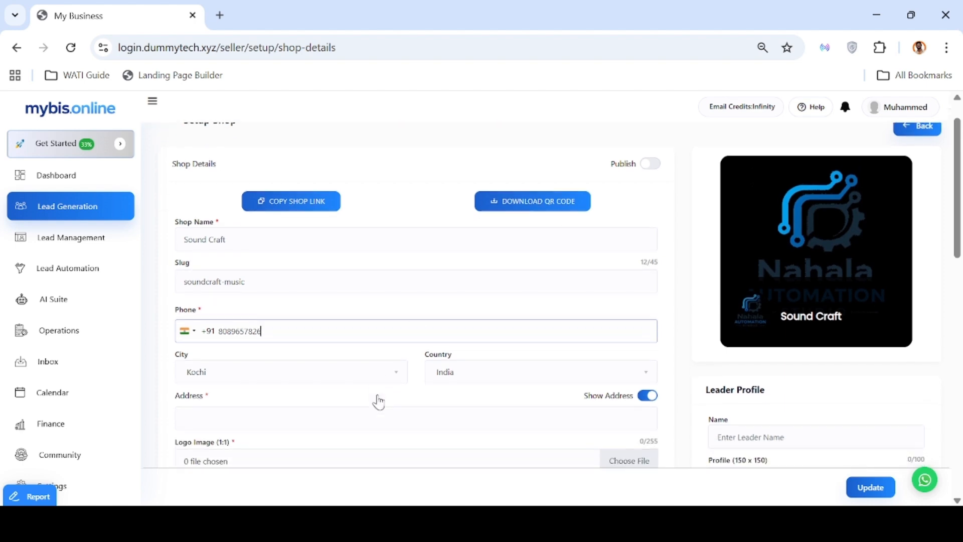
scroll(464, 413, down, 1)
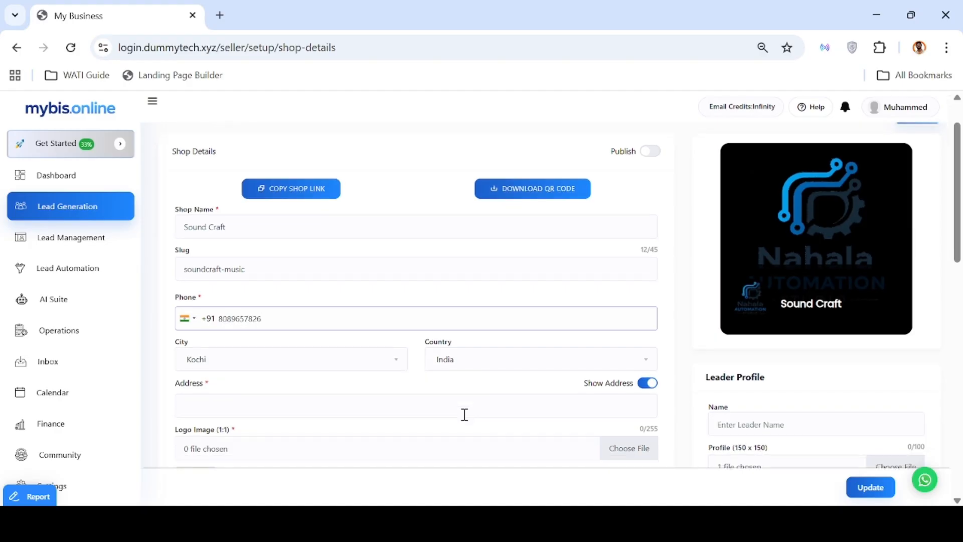
scroll(464, 415, down, 1)
click(373, 375)
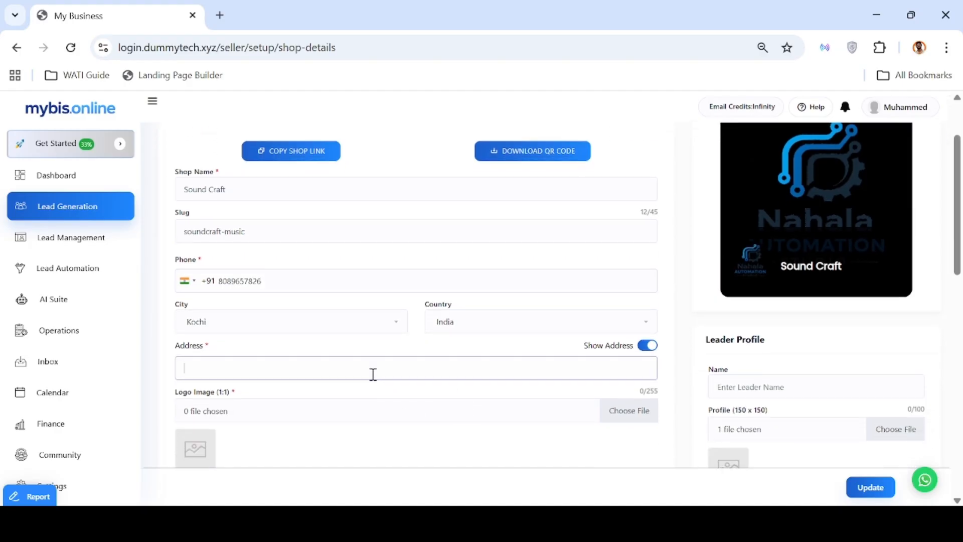
text(Kochi, India)
Set the shop's logo image to the SoundCraft sound-wave "S" picture from the media files.
scroll(469, 407, down, 1)
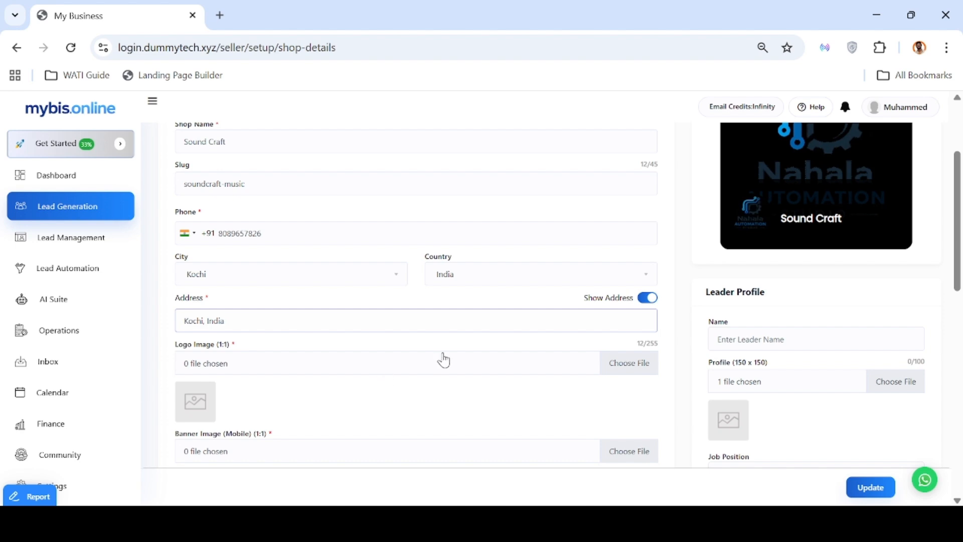
click(620, 363)
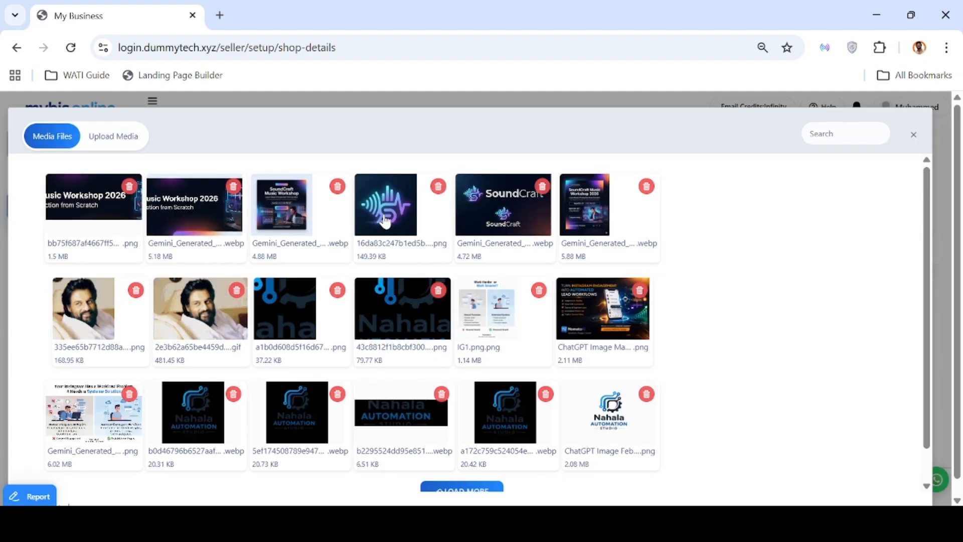
click(386, 221)
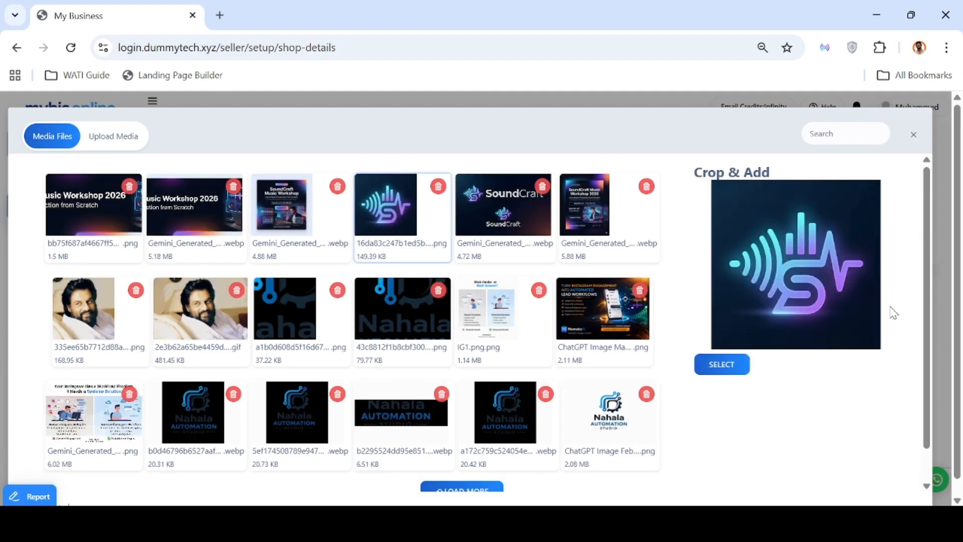
click(726, 368)
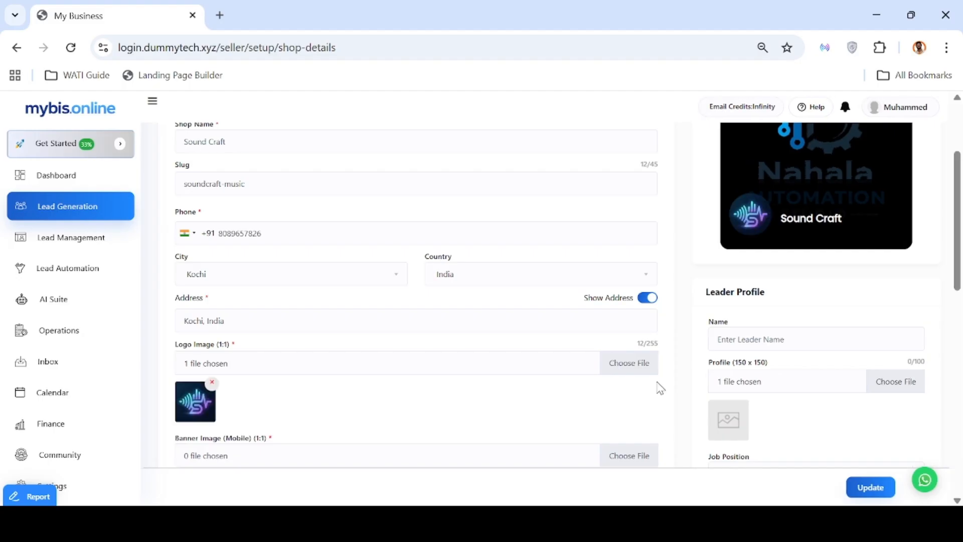
scroll(565, 377, up, 3)
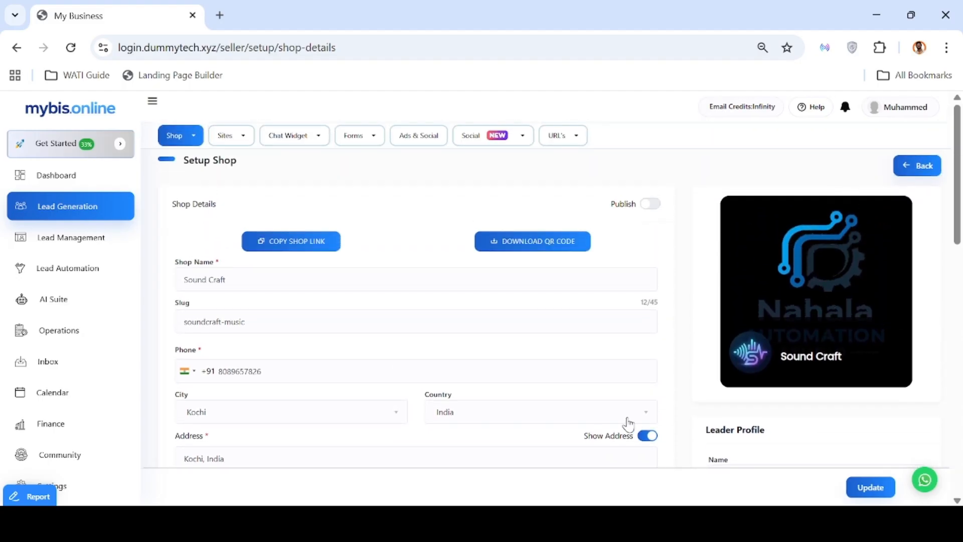
Set the mobile banner image to the square SoundCraft Music Workshop poster from the media files.
scroll(626, 421, down, 3)
scroll(499, 310, down, 2)
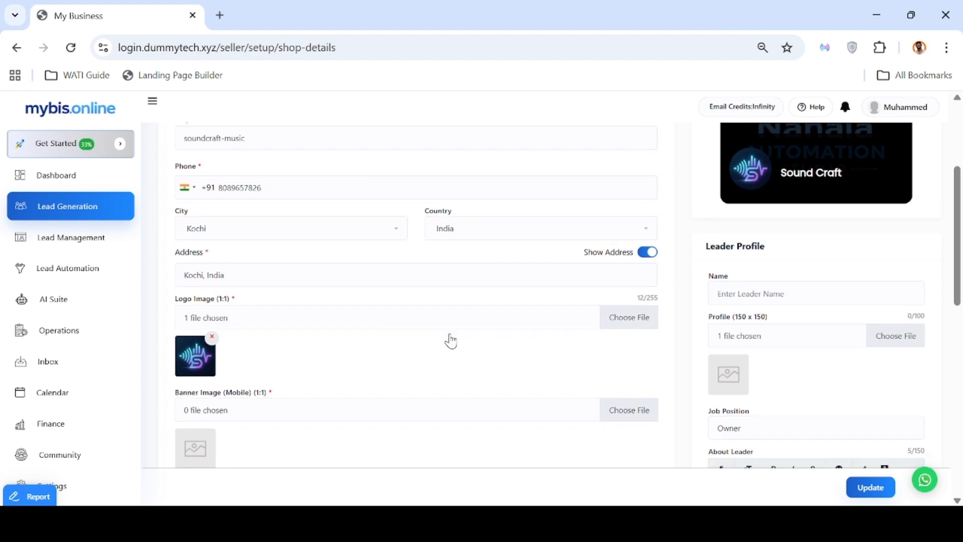
scroll(307, 372, down, 1)
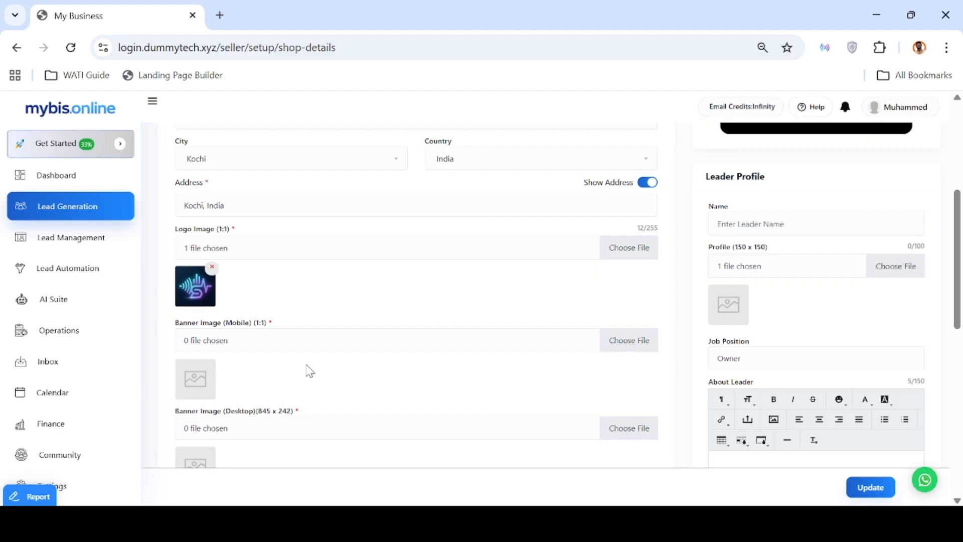
scroll(309, 371, down, 1)
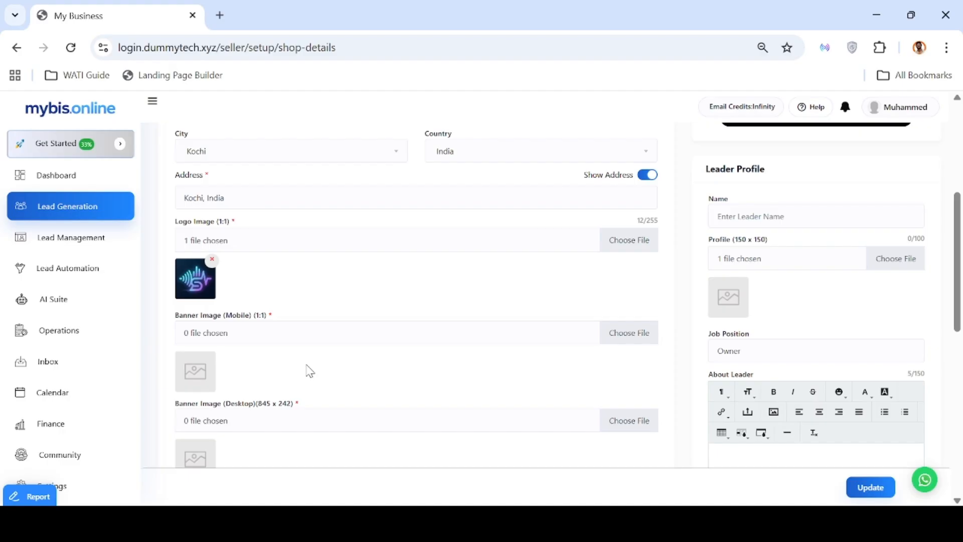
scroll(309, 371, down, 1)
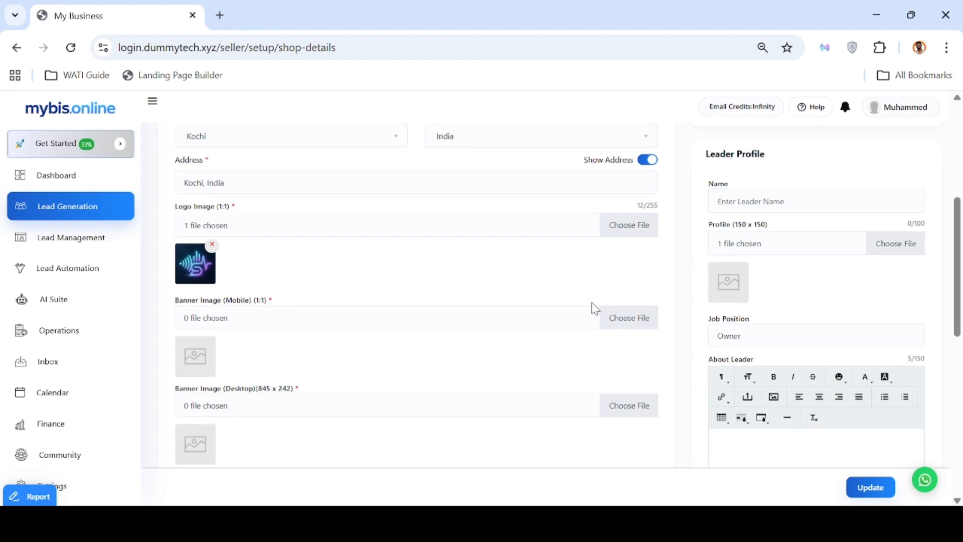
click(625, 322)
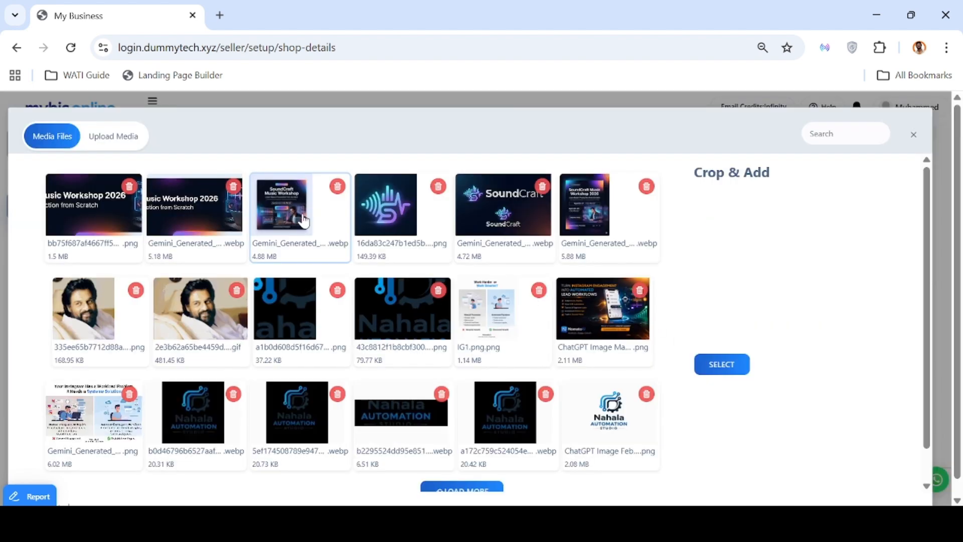
click(301, 216)
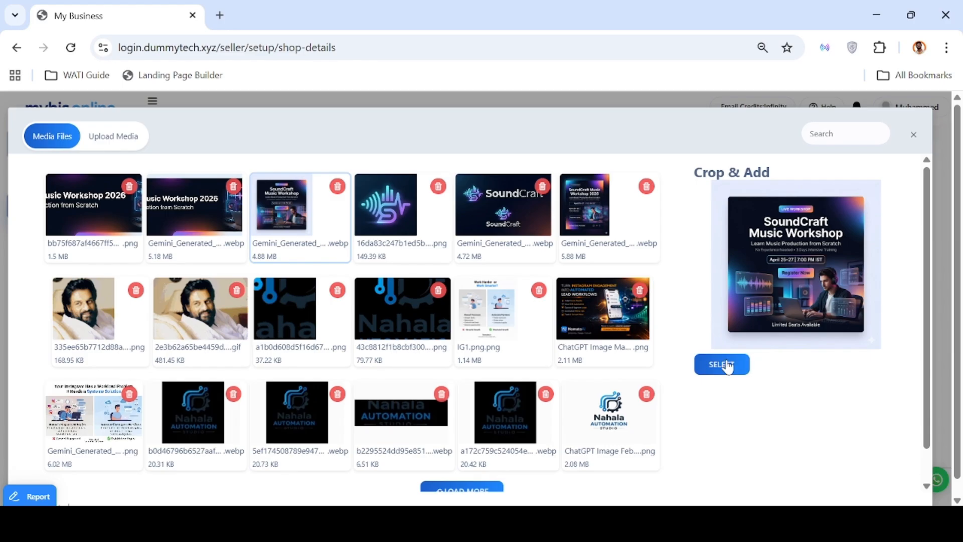
click(727, 365)
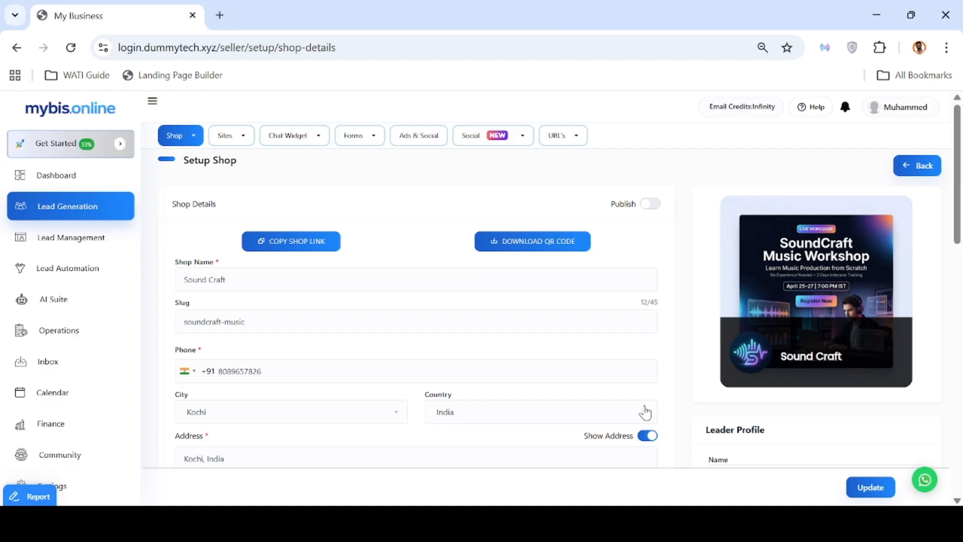
Fill the About Shop description with the SoundCraft music-production learning platform text and replace the dash after "zero" with a space.
scroll(645, 408, down, 7)
scroll(644, 410, down, 2)
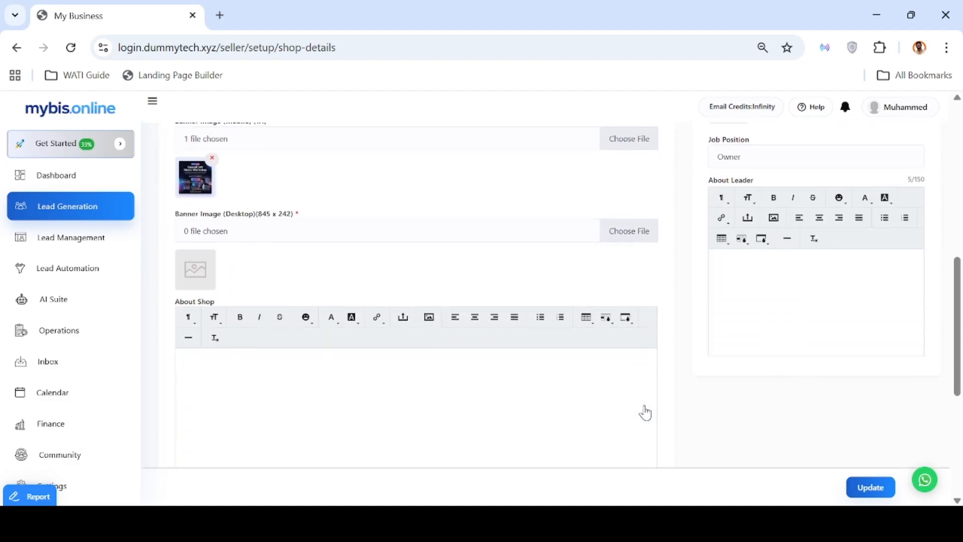
scroll(291, 253, down, 3)
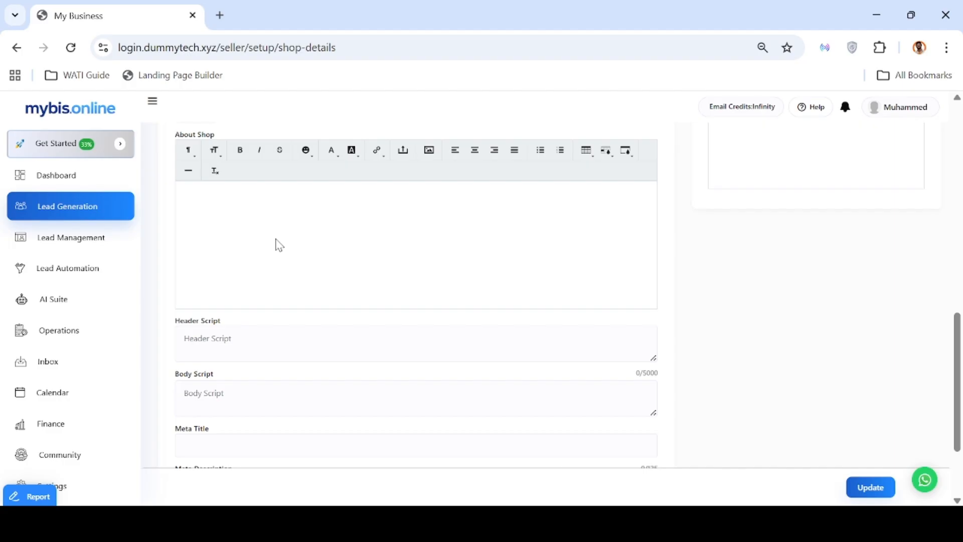
scroll(280, 245, up, 1)
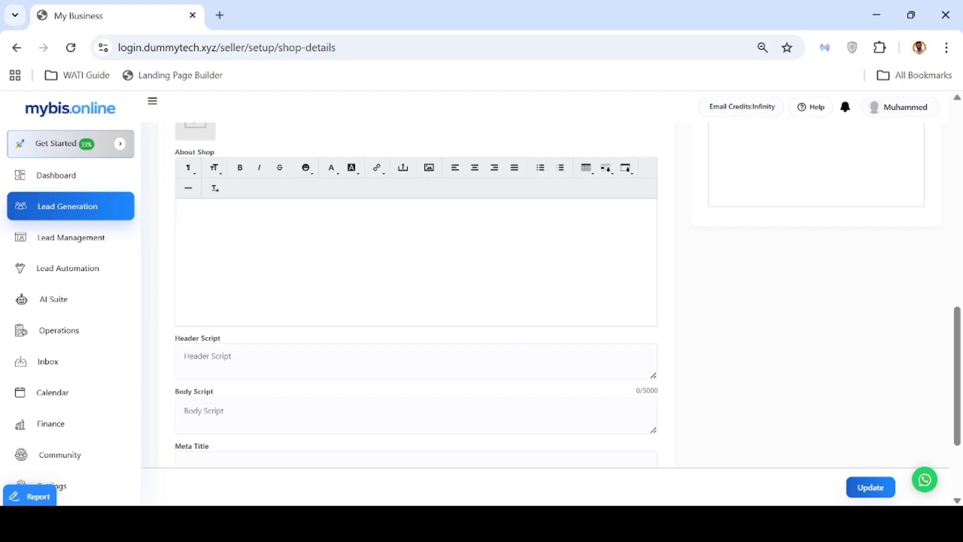
click(561, 307)
text(SoundCraft is a modern learning platform focused on helping beginners step into the world of music production with confidence. We offer simple, practical, and beginner-friendly workshops designed to turn your passion for music into real skills. Our sessions are easy to follow, hands-on, and built for anyone starting from zero—no prior experience needed. Whether you're exploring music as a hobby or looking to build a creative career, SoundCraft gives you the right foundation to begin.)
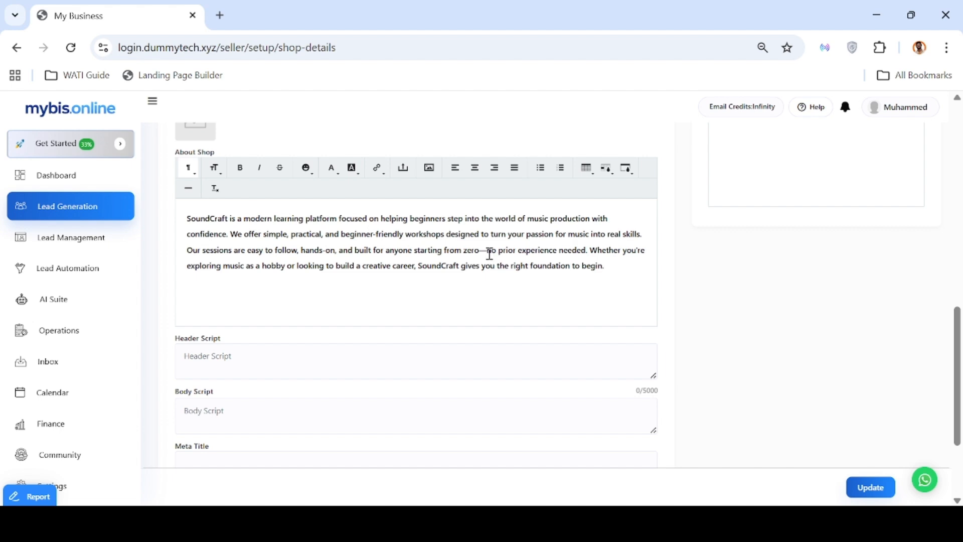
key(BackSpace)
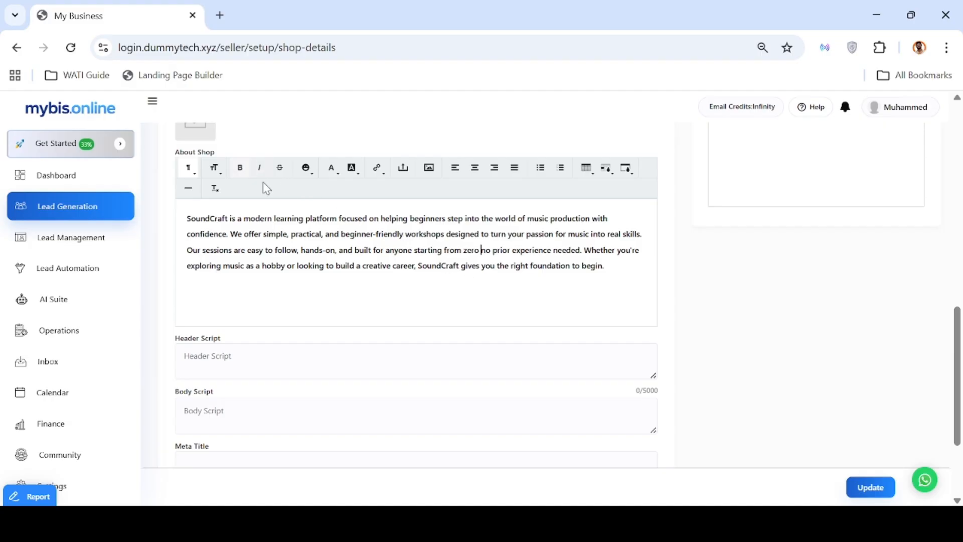
click(218, 172)
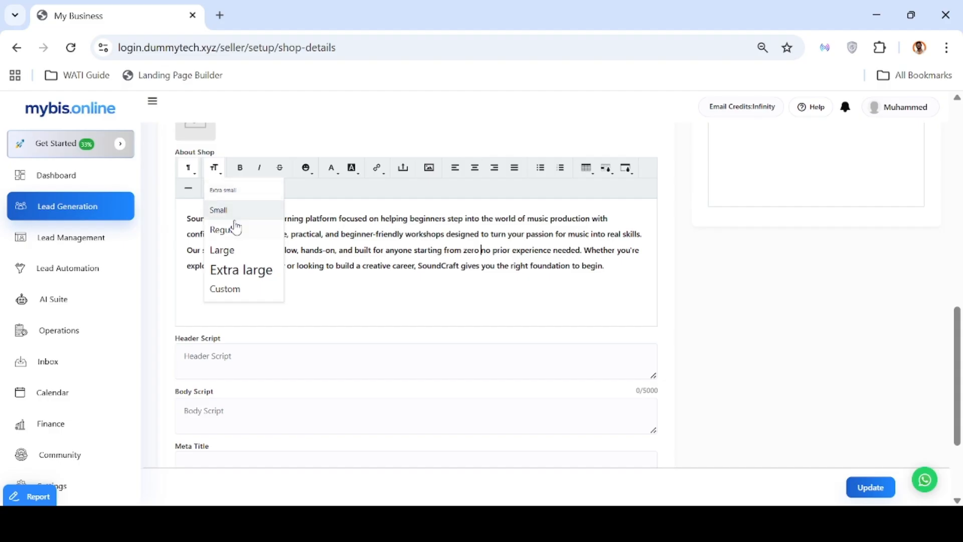
click(216, 169)
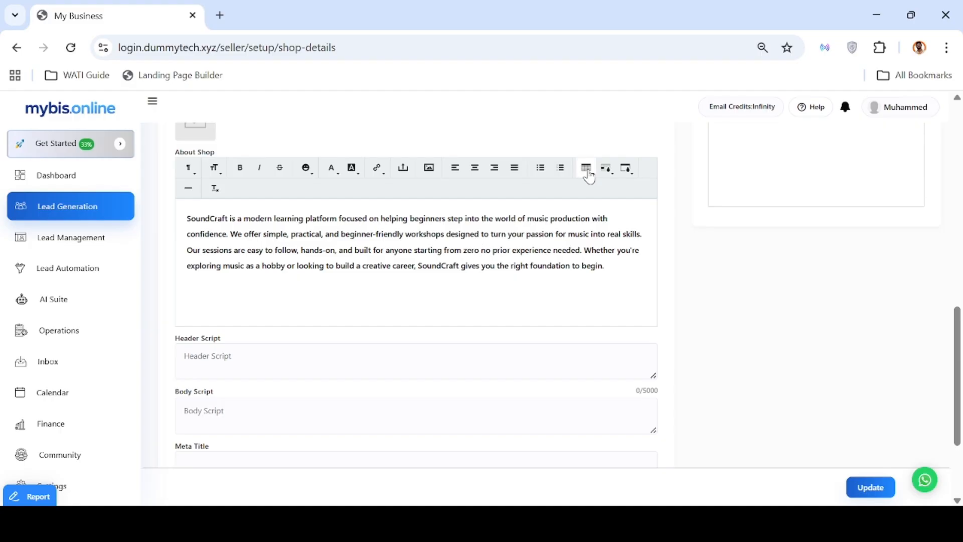
scroll(554, 275, down, 1)
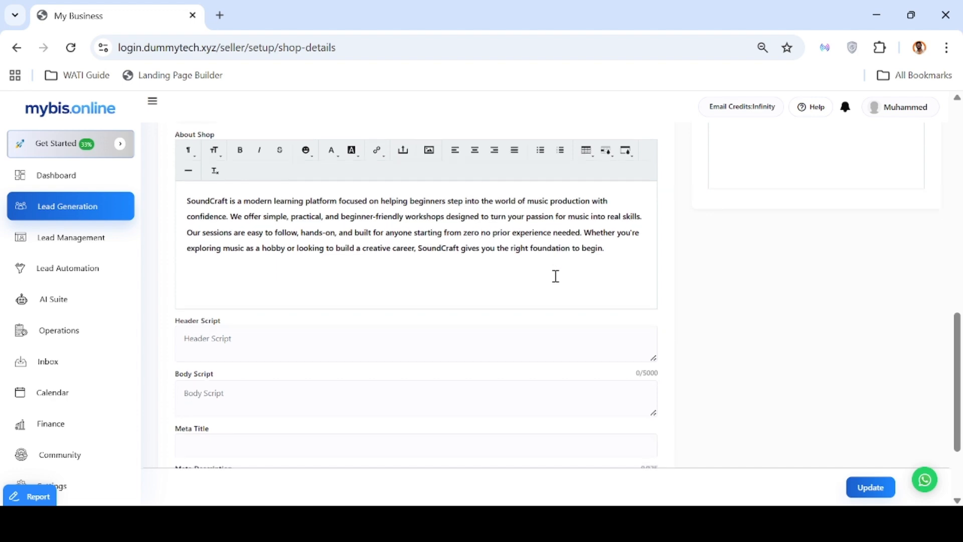
Set the meta title to "SoundCraft Music Workshop | Learn Music Production Online" and fill the meta description with the beginner-friendly workshops, live training and practical sessions text.
scroll(525, 294, down, 1)
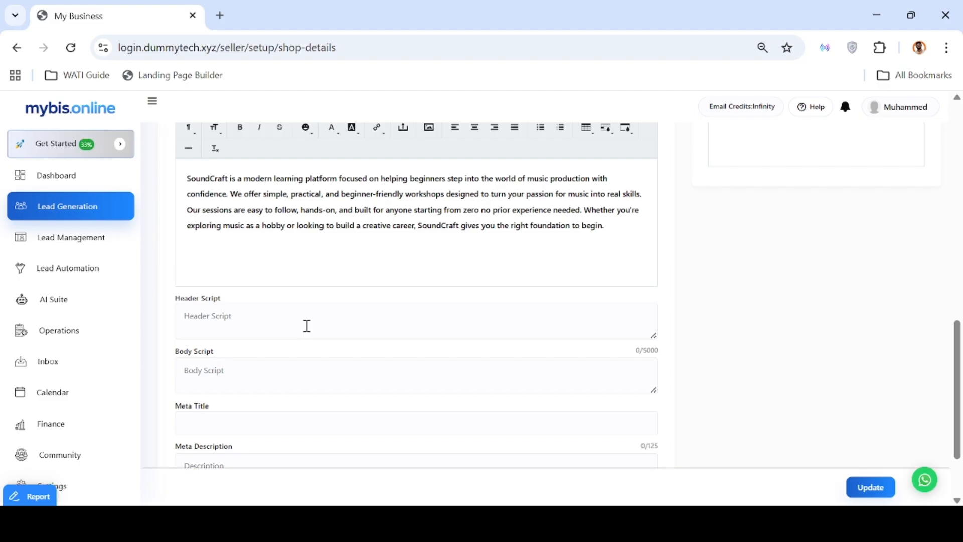
scroll(307, 325, down, 1)
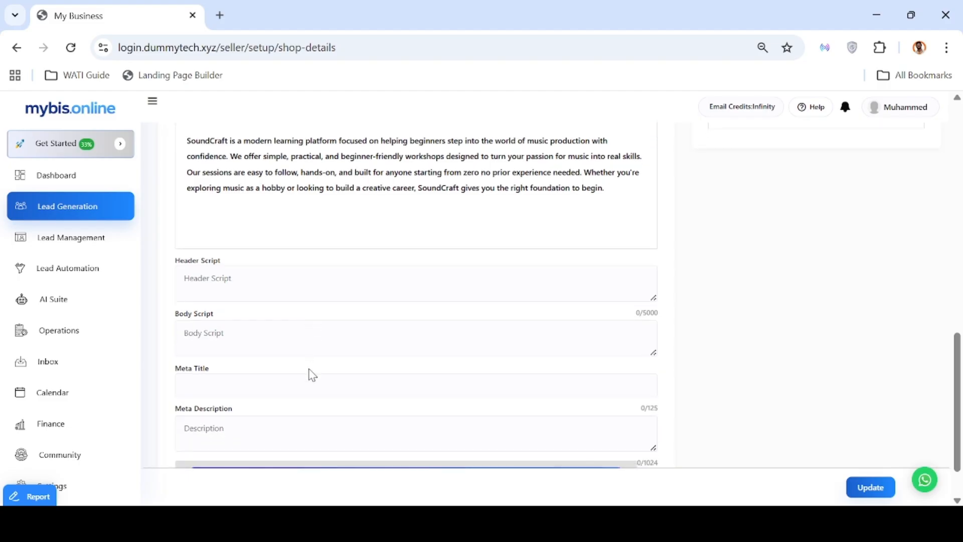
scroll(308, 374, down, 1)
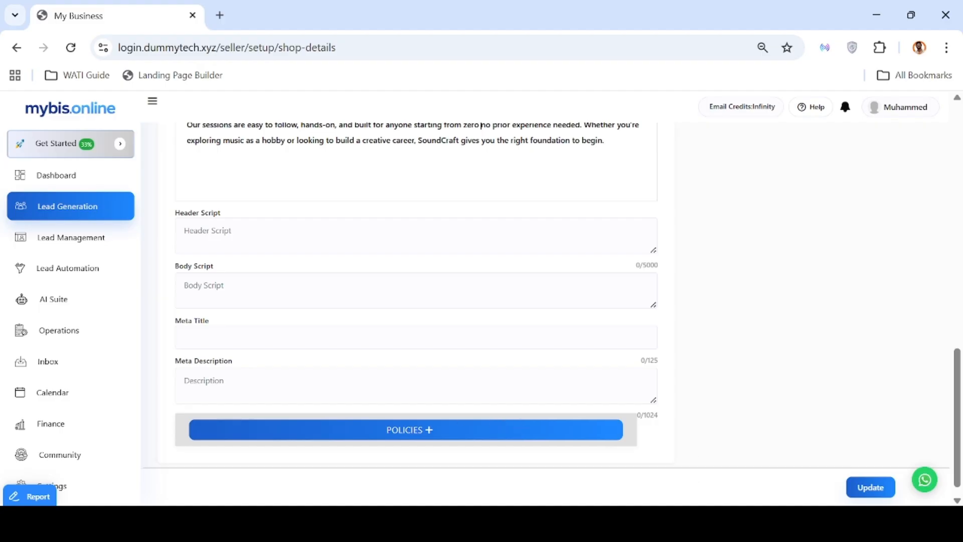
key(alt+Tab)
click(306, 337)
text(SoundCraft Music Workshop | Learn Music Production Online)
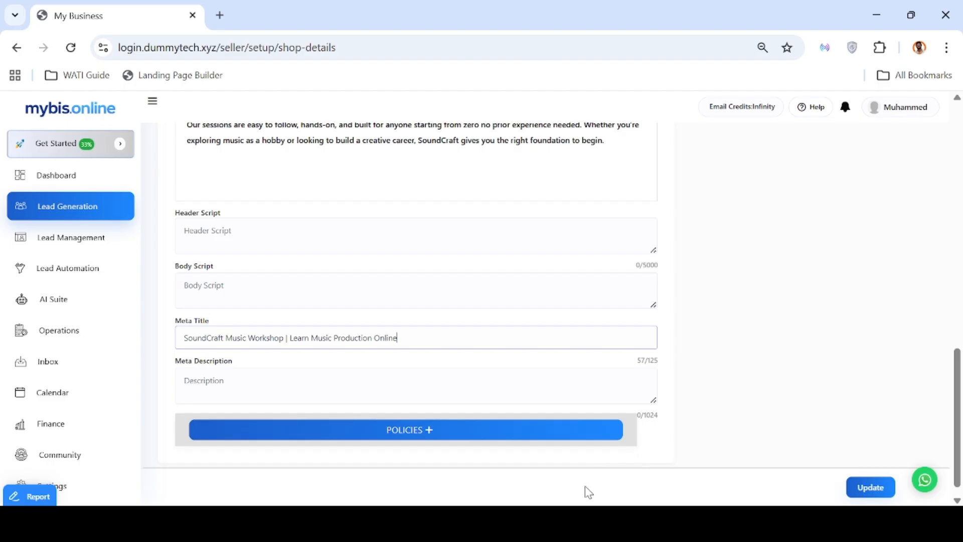
click(524, 383)
text(Learn music production with SoundCraft. Simple, beginner-friendly workshops with live training and practical sessions.)
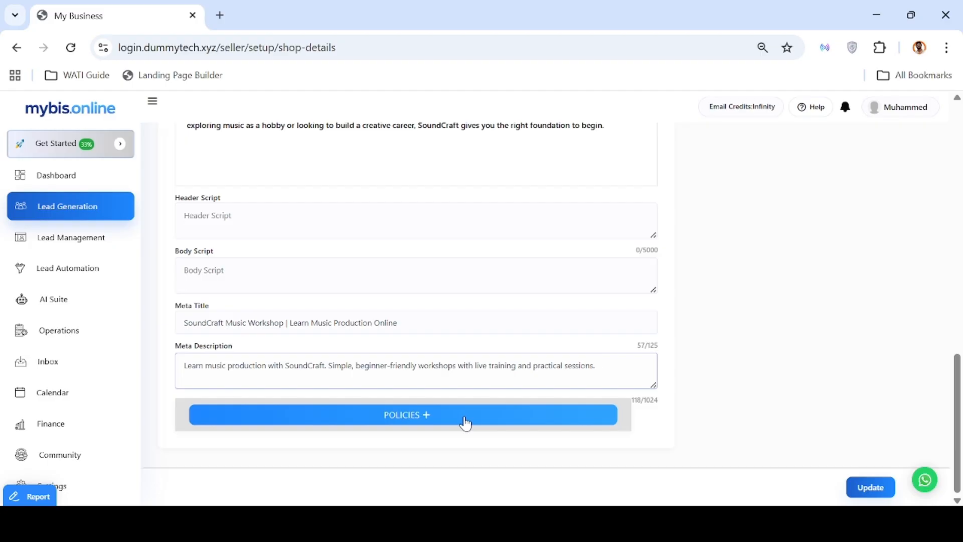
Enter the leader's full name in the Leader Profile section of the shop setup.
scroll(652, 321, up, 15)
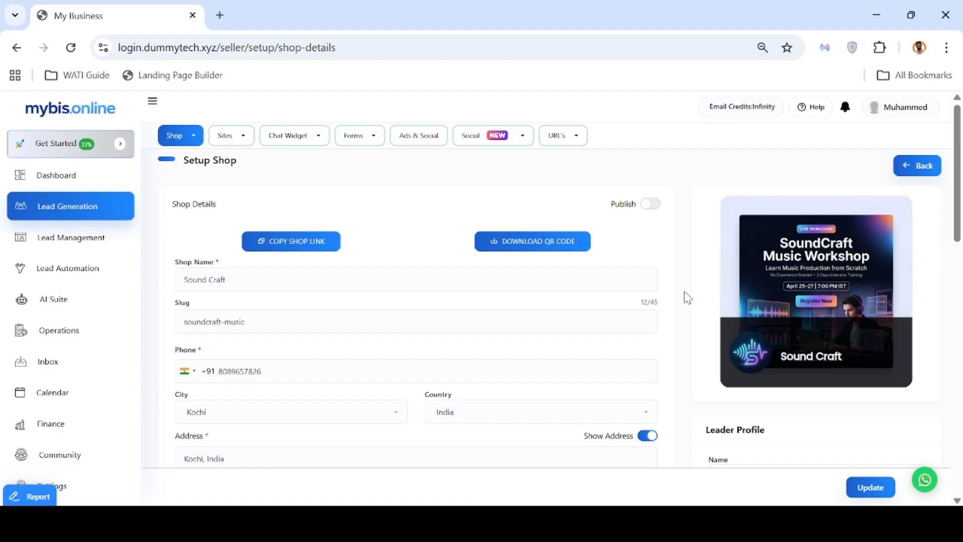
scroll(692, 291, down, 3)
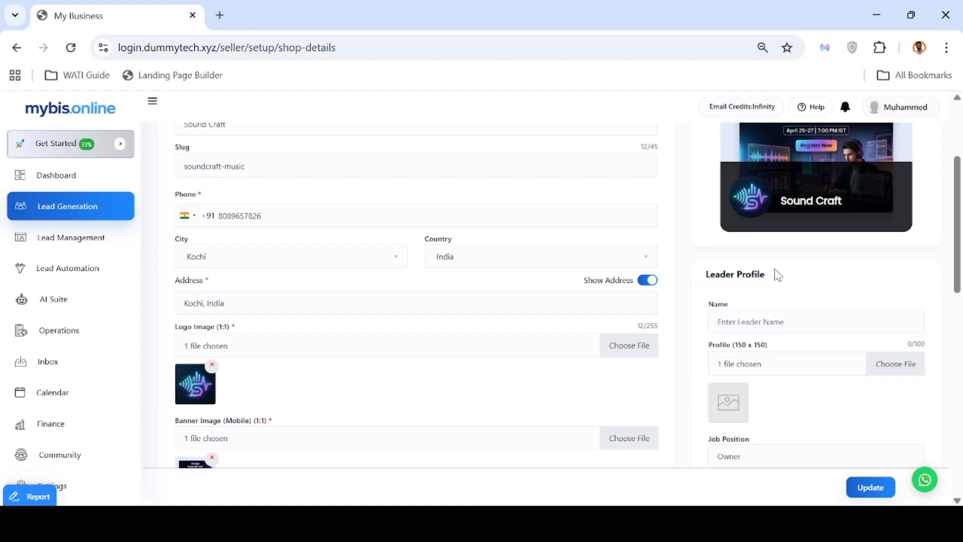
scroll(777, 274, down, 1)
click(776, 284)
text(KJ Yeshudas)
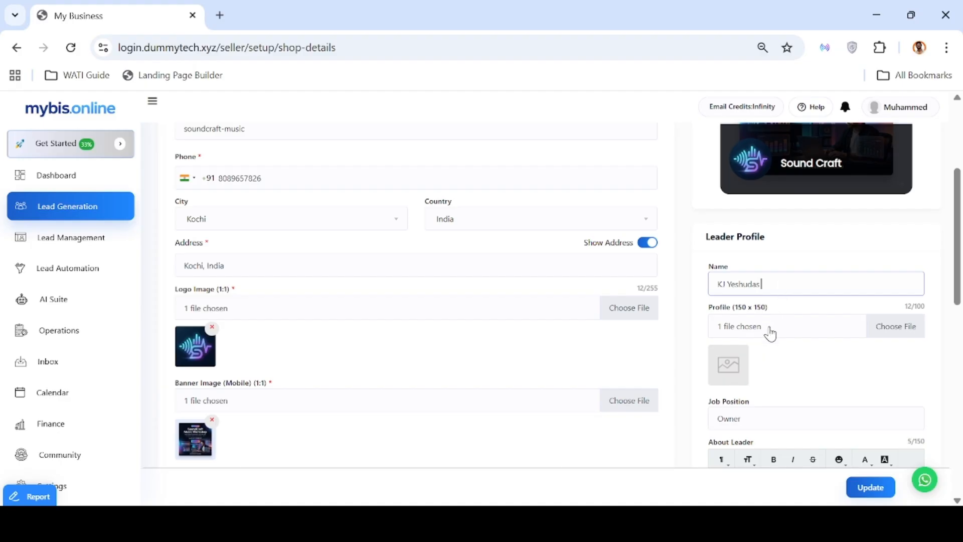
Set the leader's profile image to the square PNG portrait of the bearded man from the media files.
scroll(853, 334, down, 1)
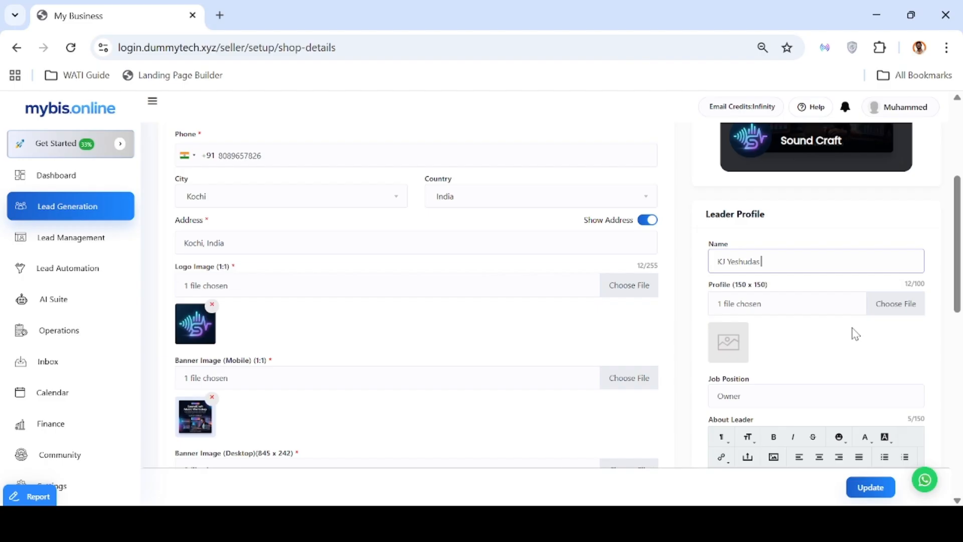
click(890, 312)
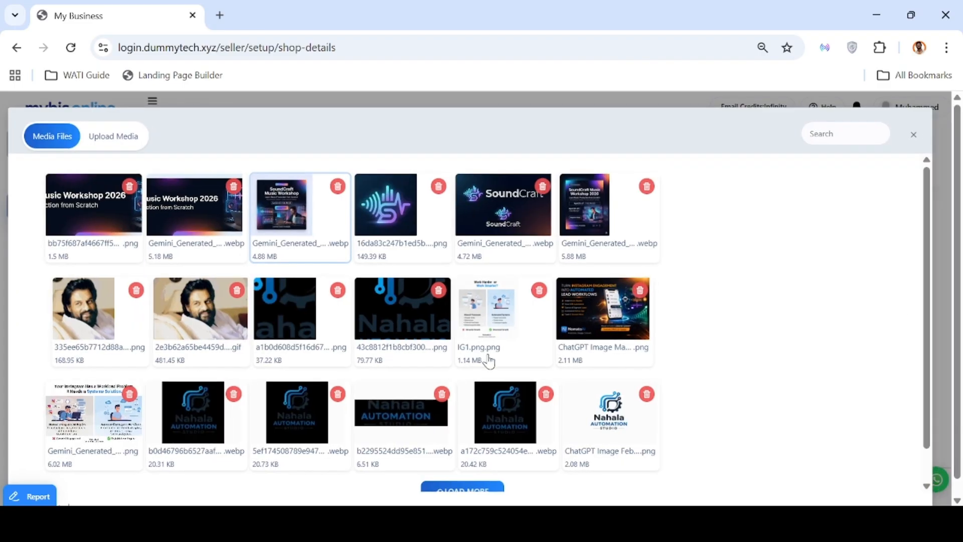
click(74, 318)
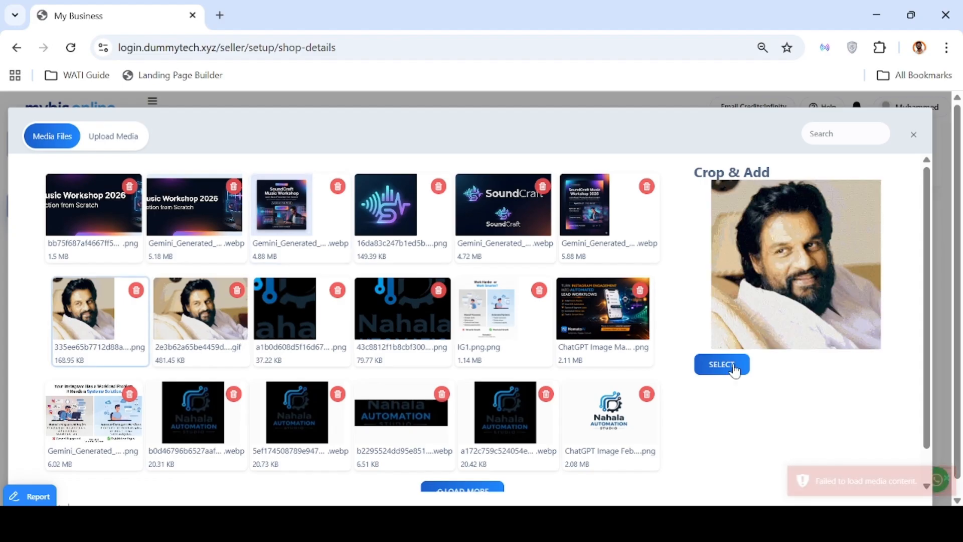
click(729, 366)
Set the leader's job position to Owner and place the cursor in the empty About Leader text.
scroll(834, 269, down, 2)
scroll(836, 268, down, 1)
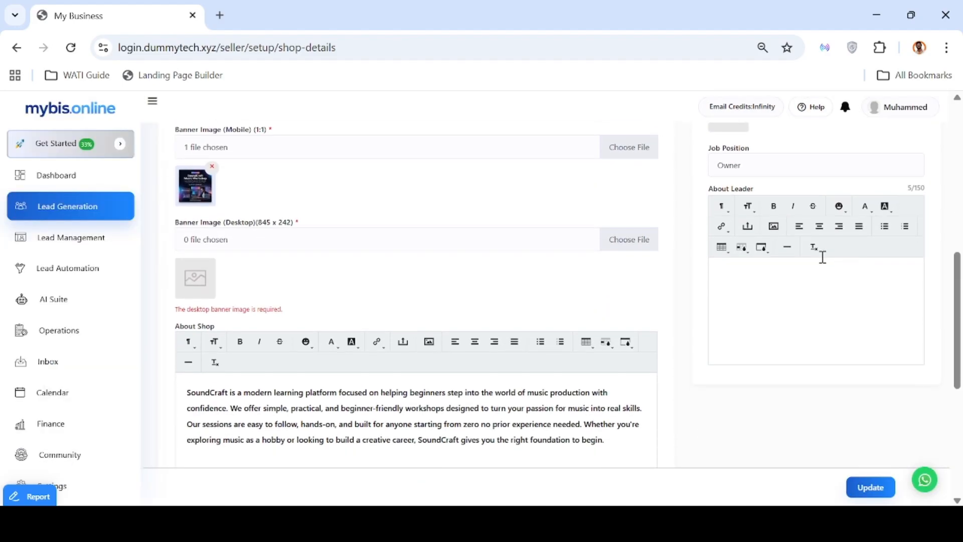
double_click(770, 164)
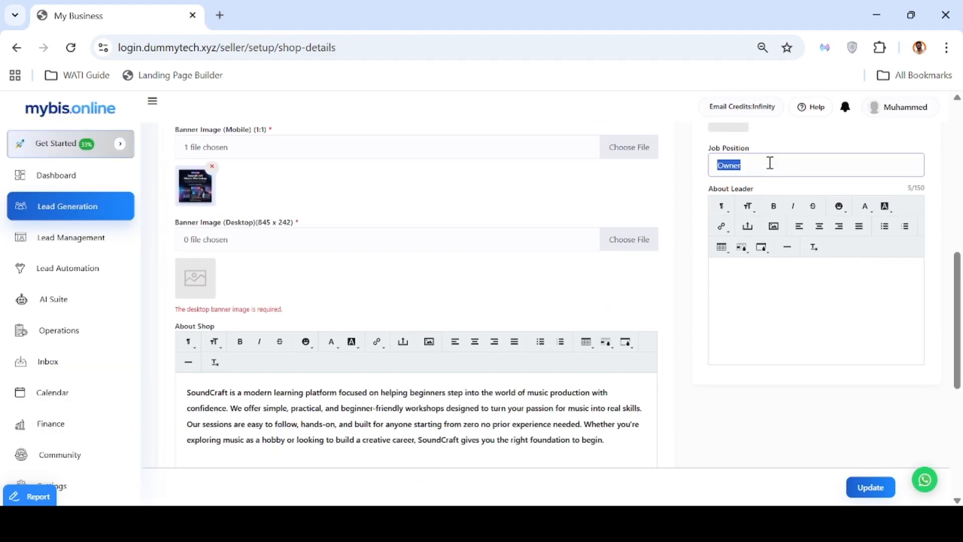
text(Owner)
click(785, 270)
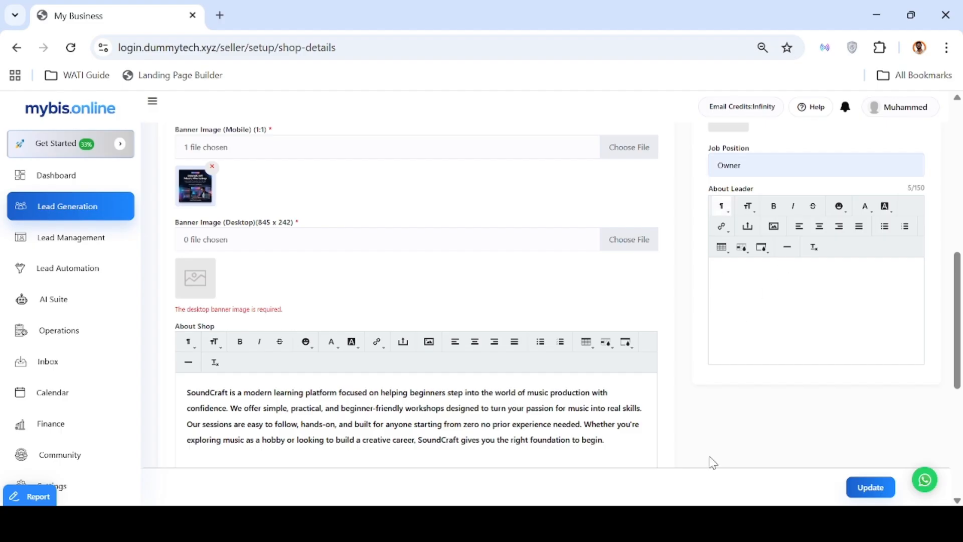
Review the completed shop form, including the images, leader profile and meta fields, and save the updated shop details.
scroll(709, 336, up, 7)
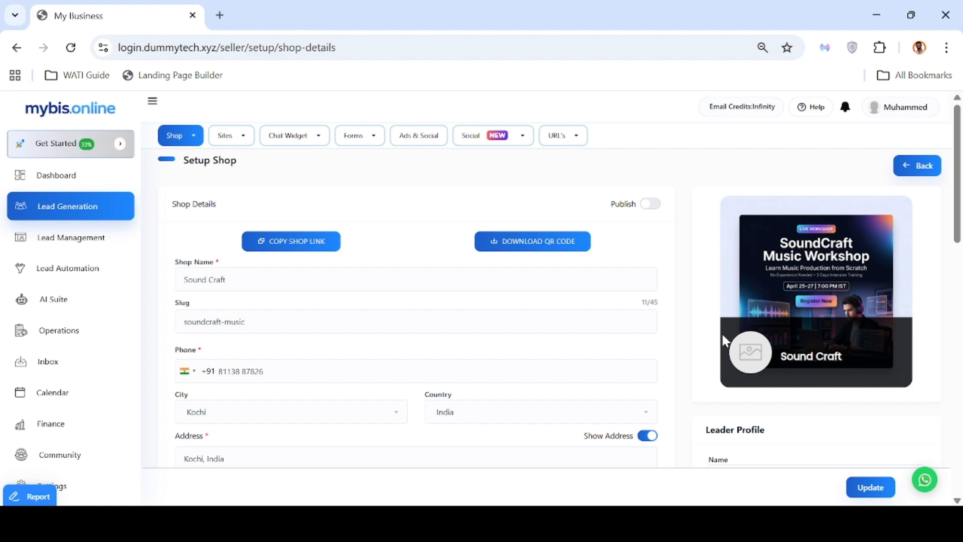
scroll(709, 336, down, 6)
scroll(723, 339, down, 1)
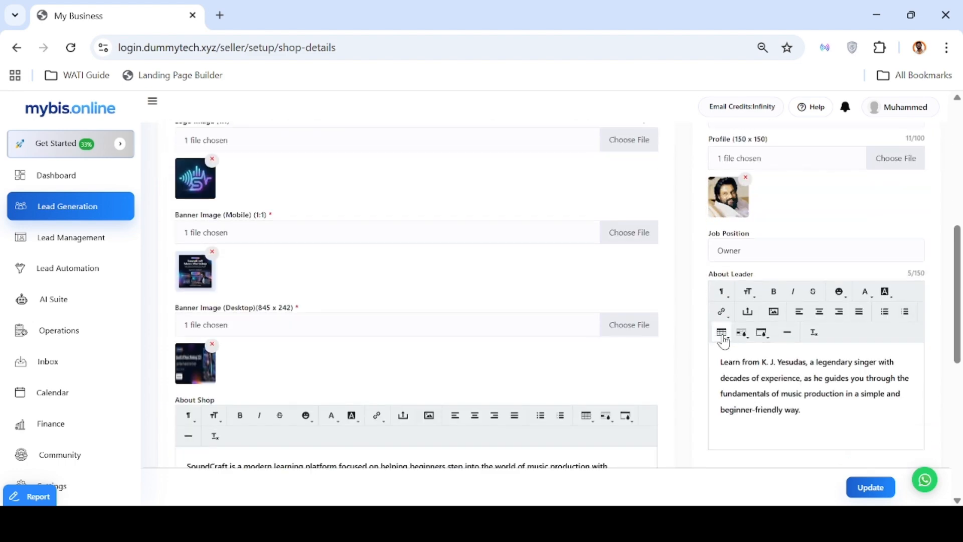
scroll(724, 339, down, 6)
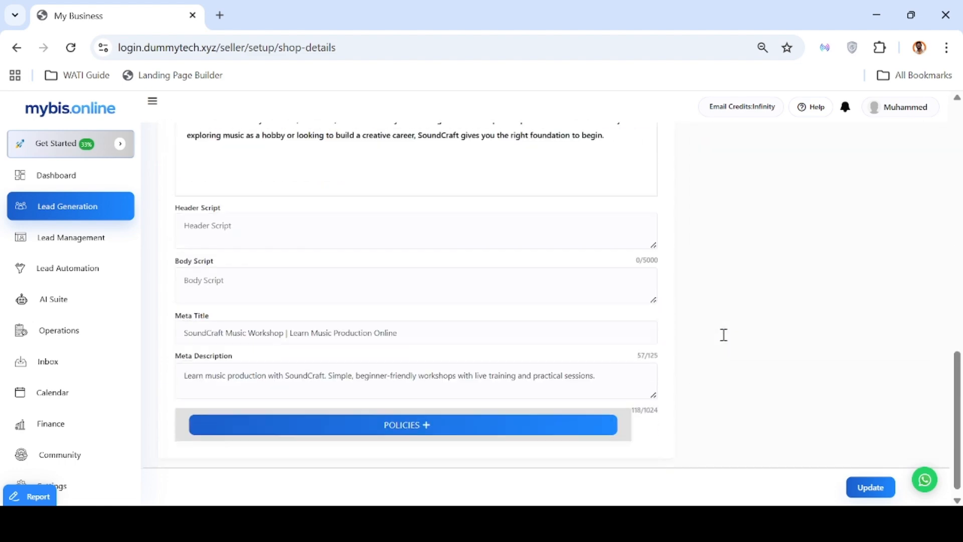
click(858, 485)
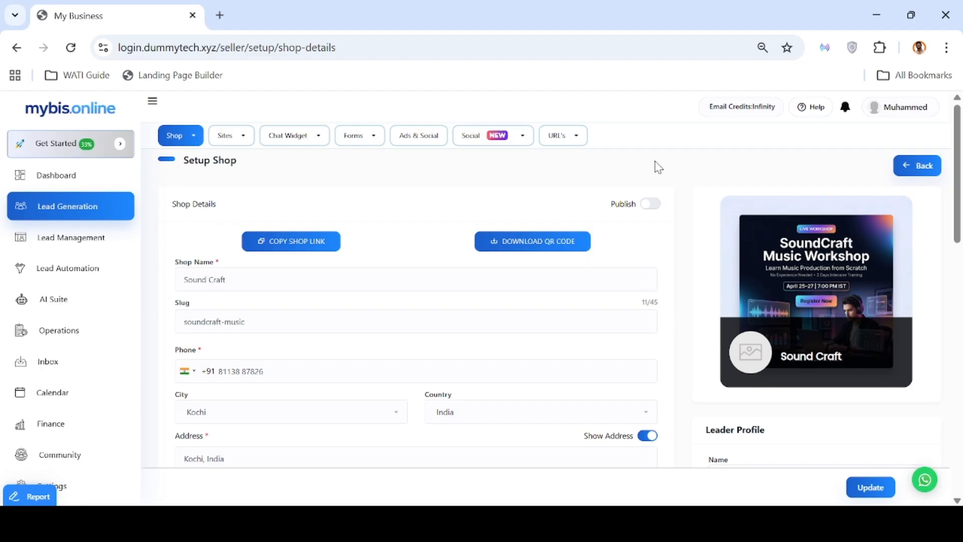
Publish the Sound Craft shop, copy its shop link and dismiss the confirmation message.
click(651, 204)
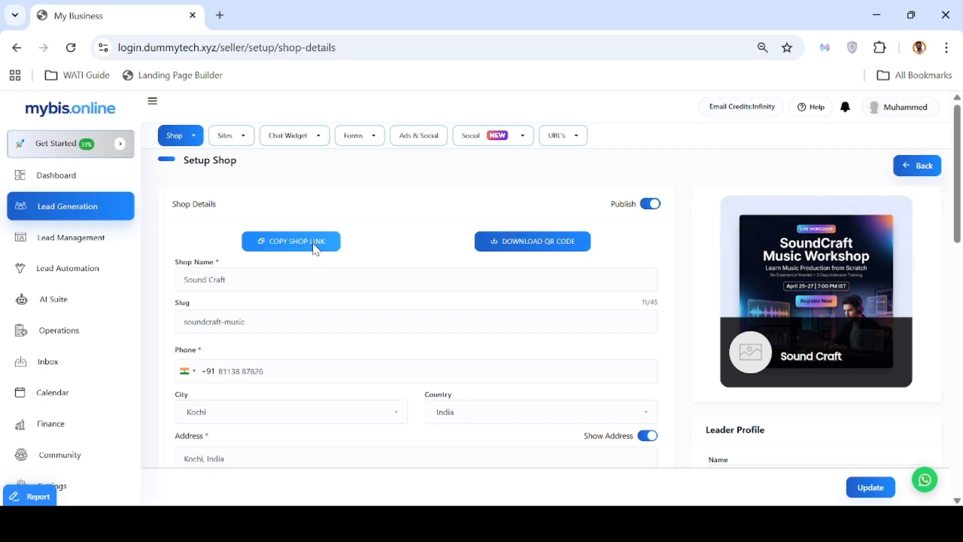
click(315, 249)
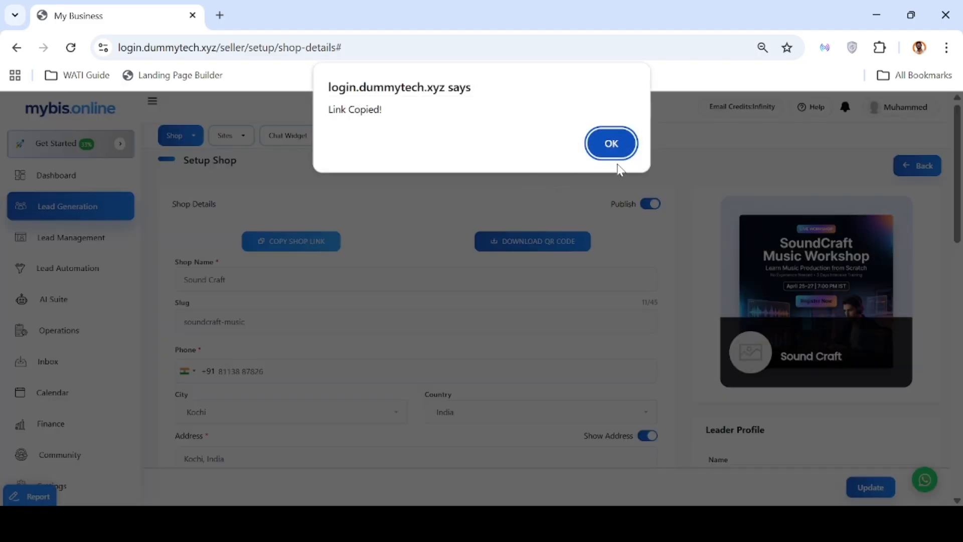
click(613, 155)
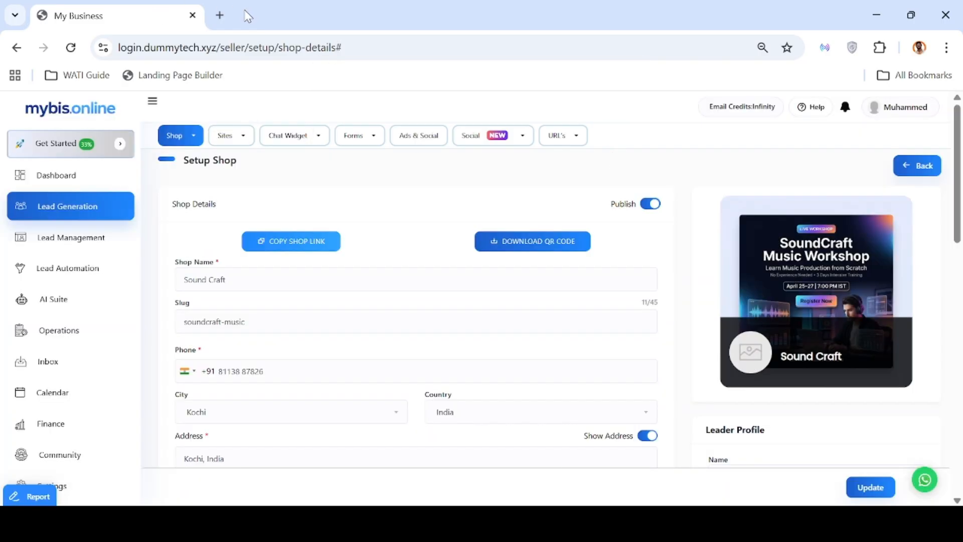
click(221, 15)
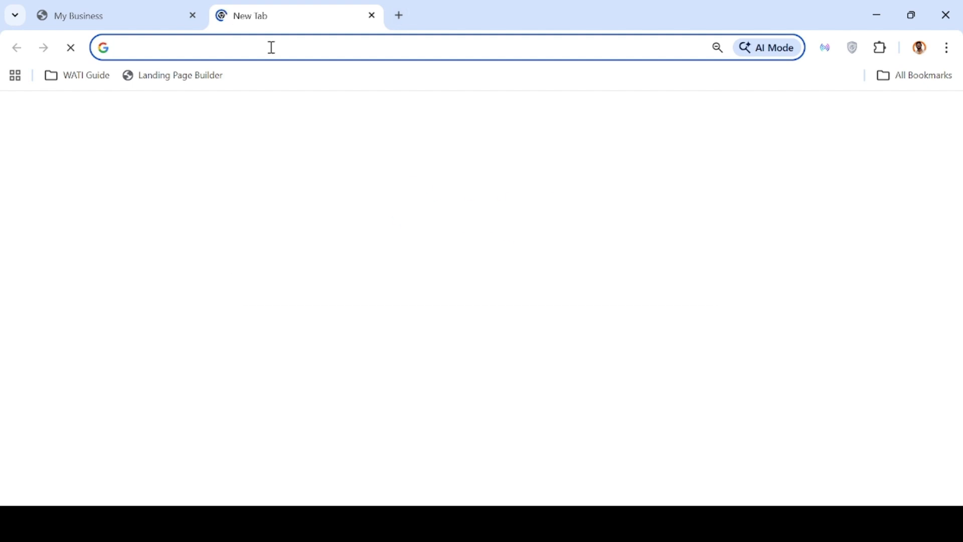
text(https://shop.dummytech.xyz)
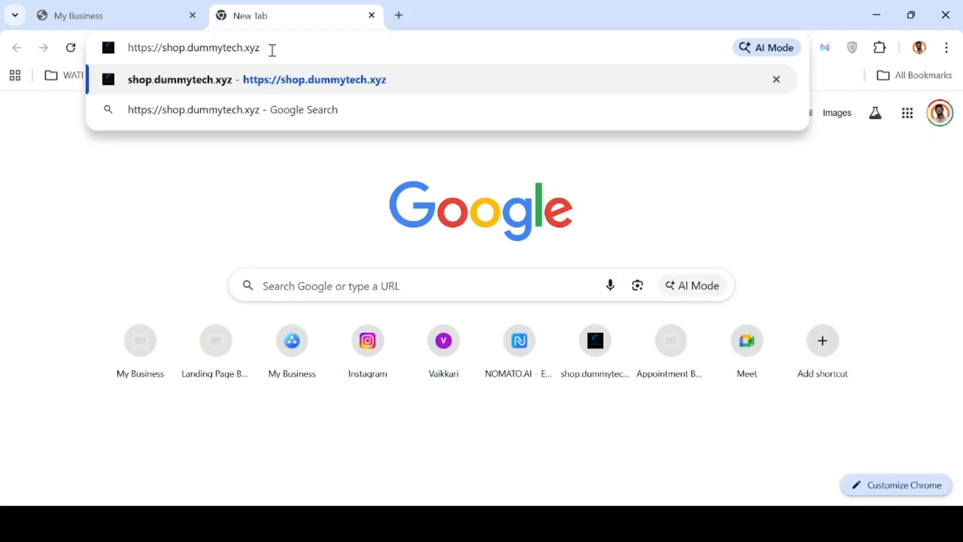
key(Return)
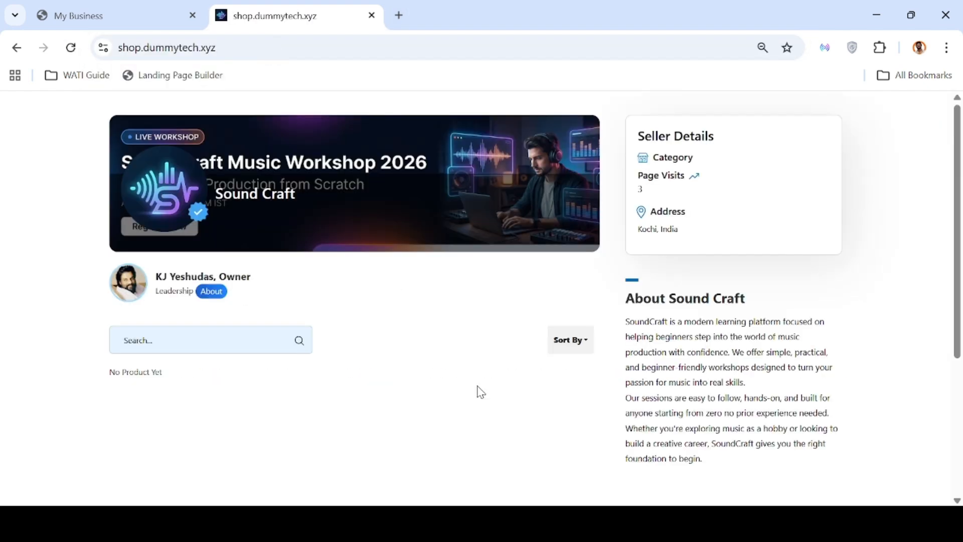
key(ctrl+minus)
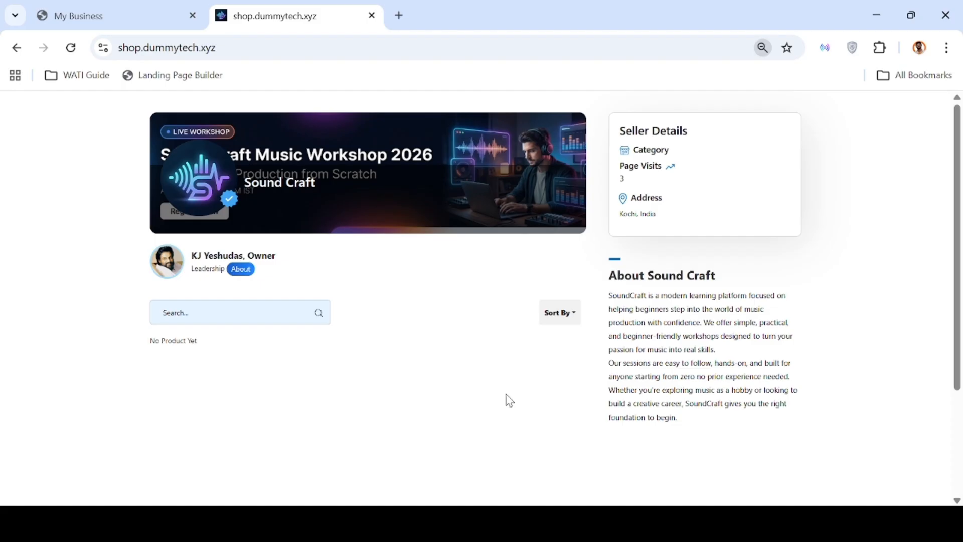
Look over the published shop page, read the leader's About text and close it.
scroll(514, 404, down, 5)
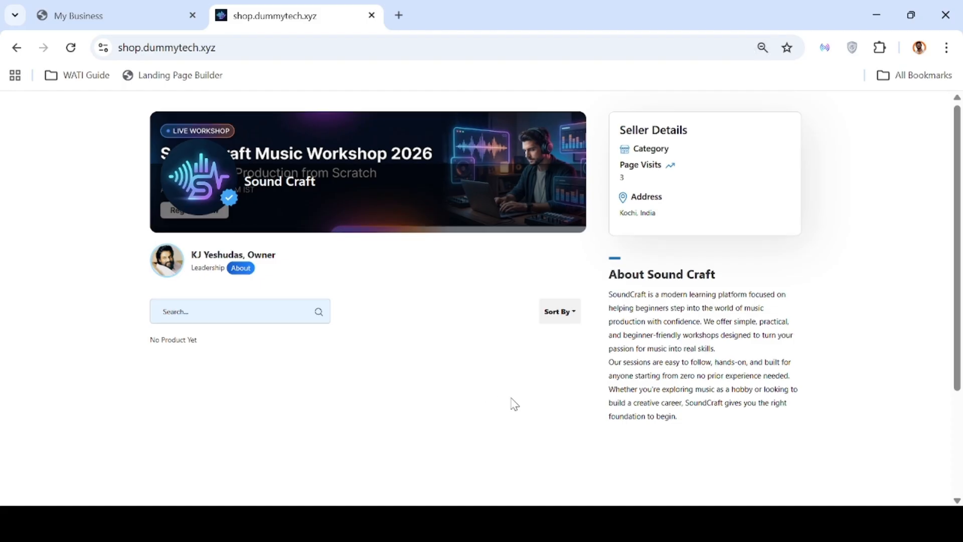
scroll(514, 404, up, 4)
scroll(514, 404, up, 1)
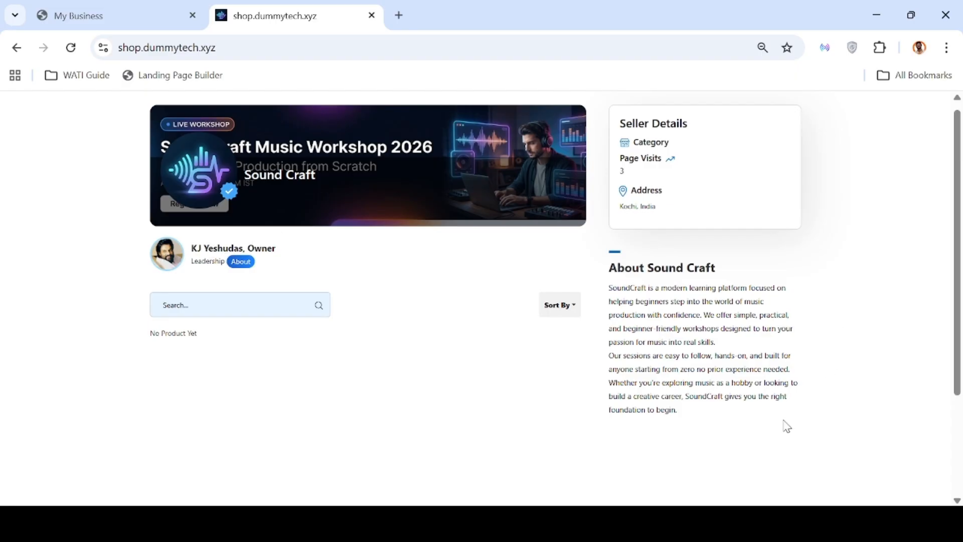
click(242, 263)
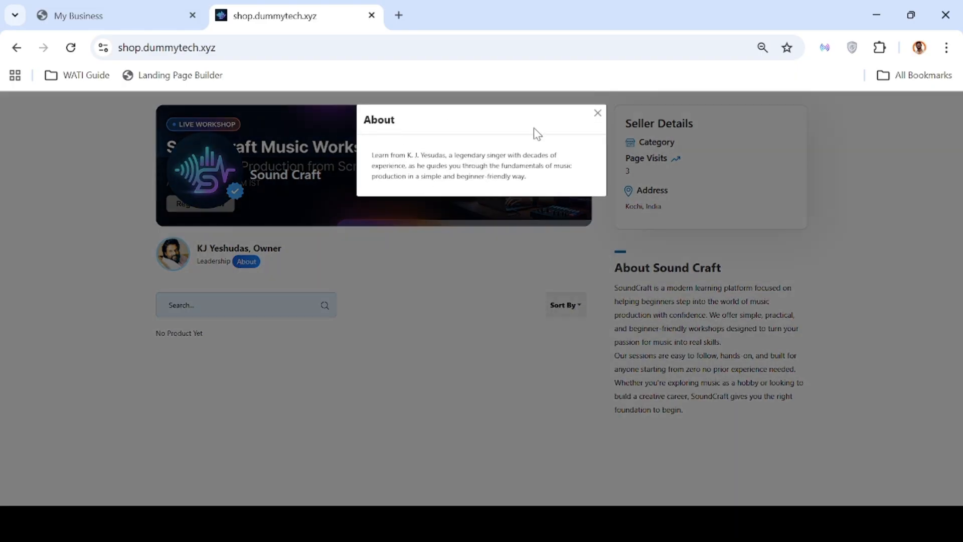
click(538, 303)
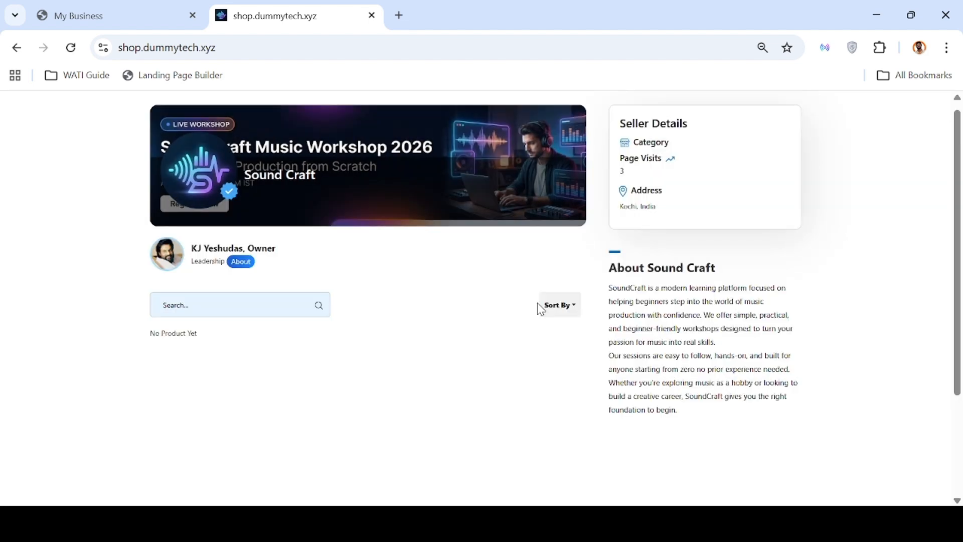